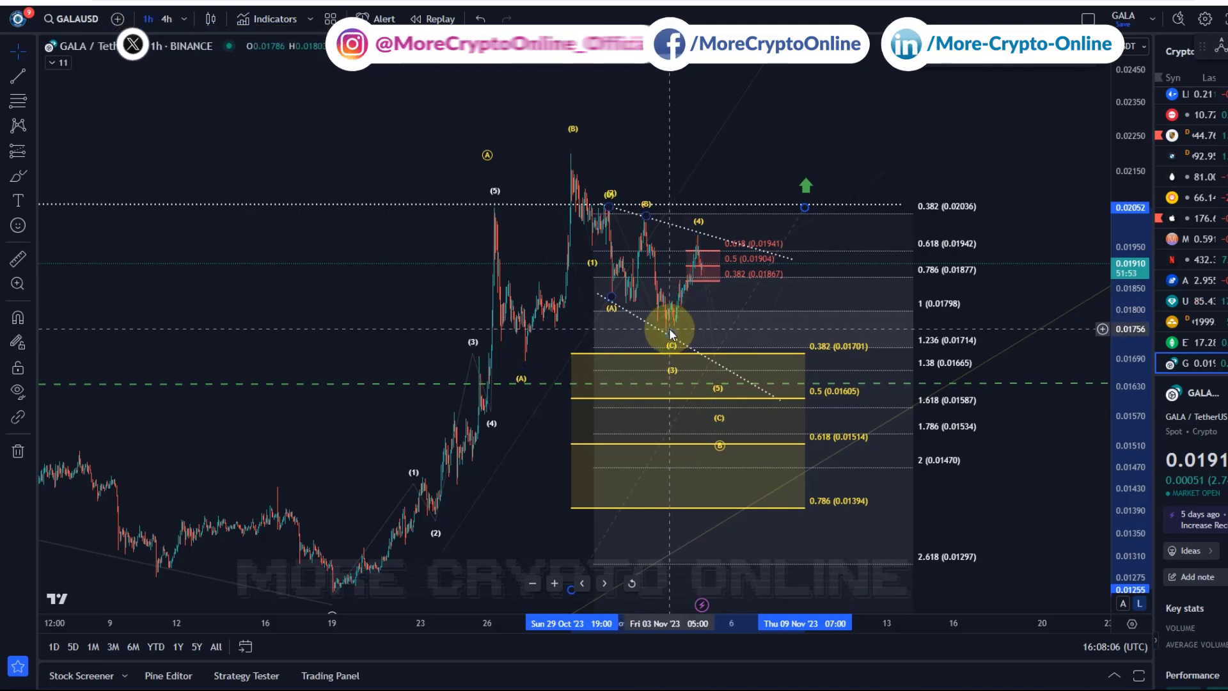
Select the long diagonal trend line and stretch prices to enlarge the recent correction
{"action": "left_click", "coordinate": [691, 302]}
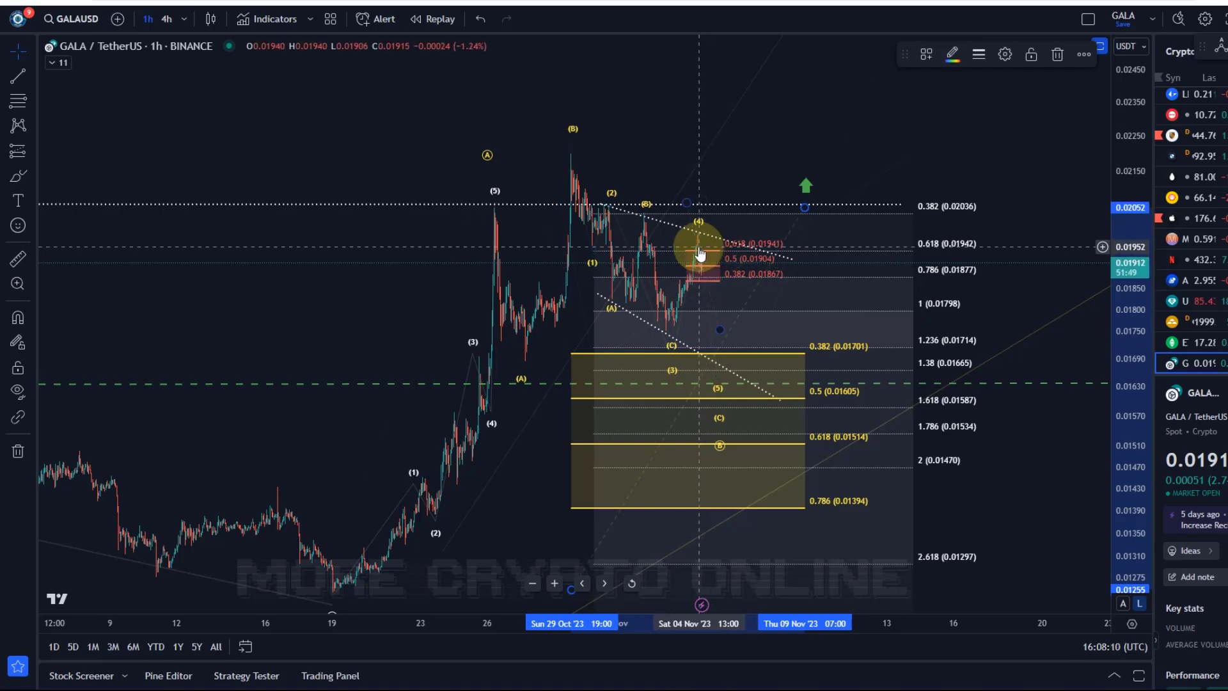
{"action": "left_click_drag", "start_coordinate": [1126, 417], "coordinate": [1179, 170]}
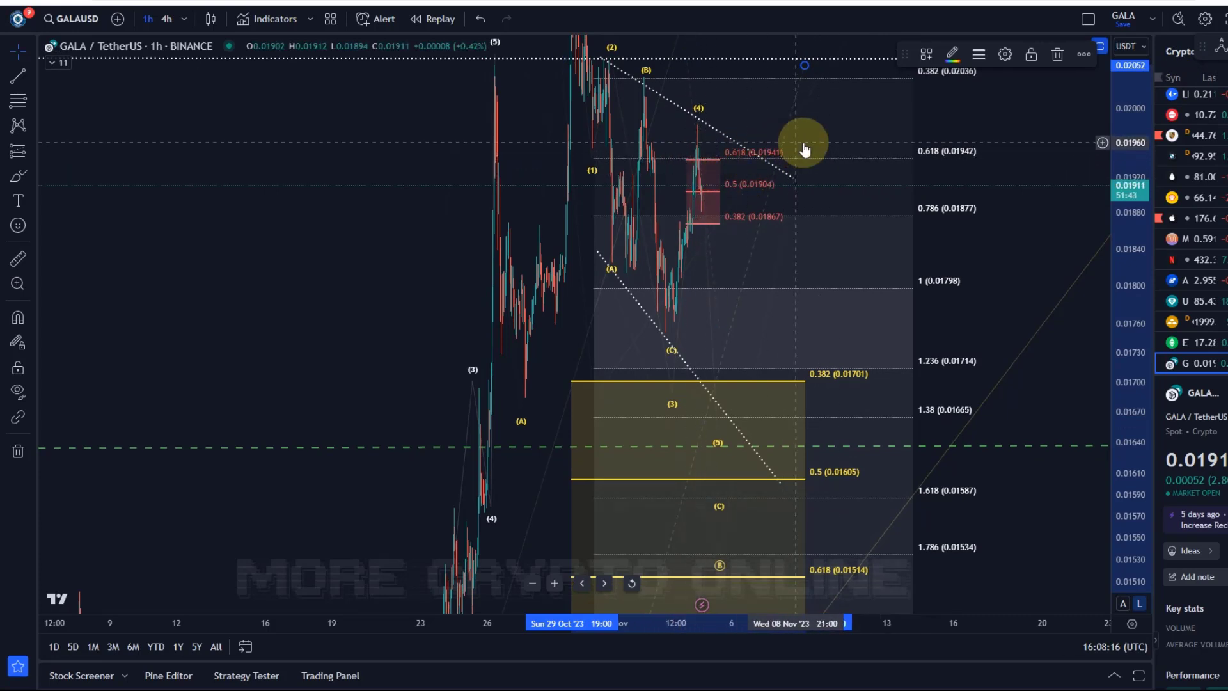
{"action": "left_click_drag", "start_coordinate": [804, 149], "coordinate": [825, 265]}
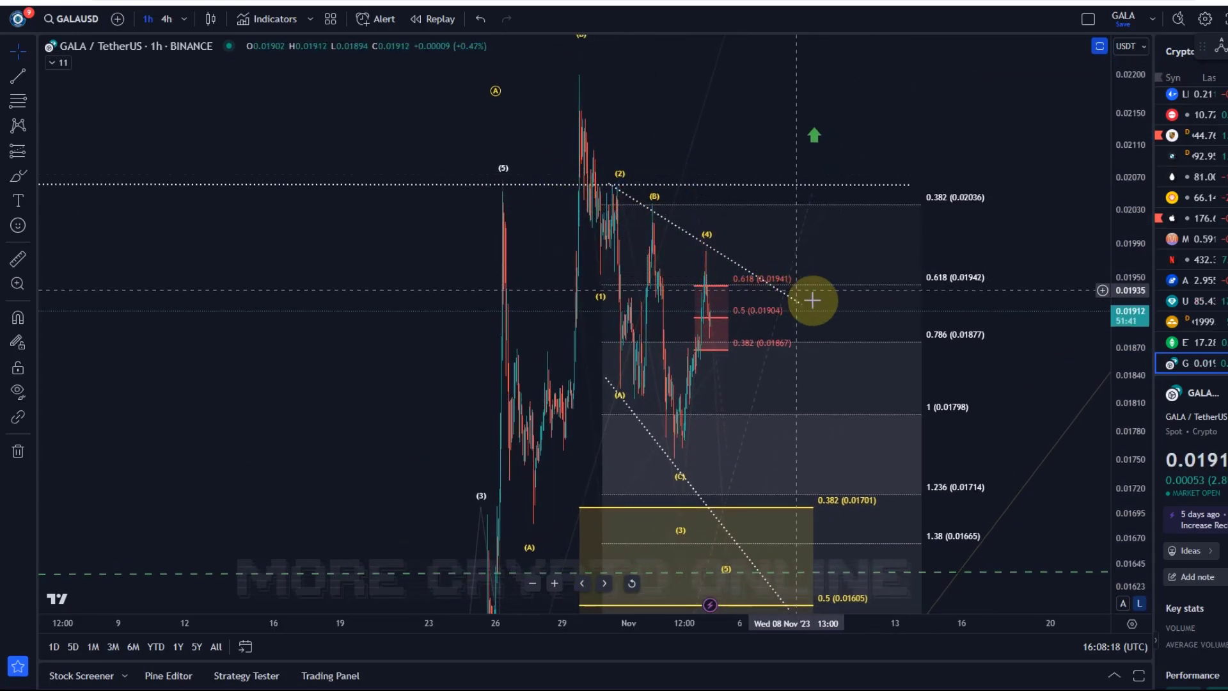
Frame the move from wave (2) to the wave (4) bounce, then zoom out to the October rally
{"action": "left_click", "coordinate": [803, 303]}
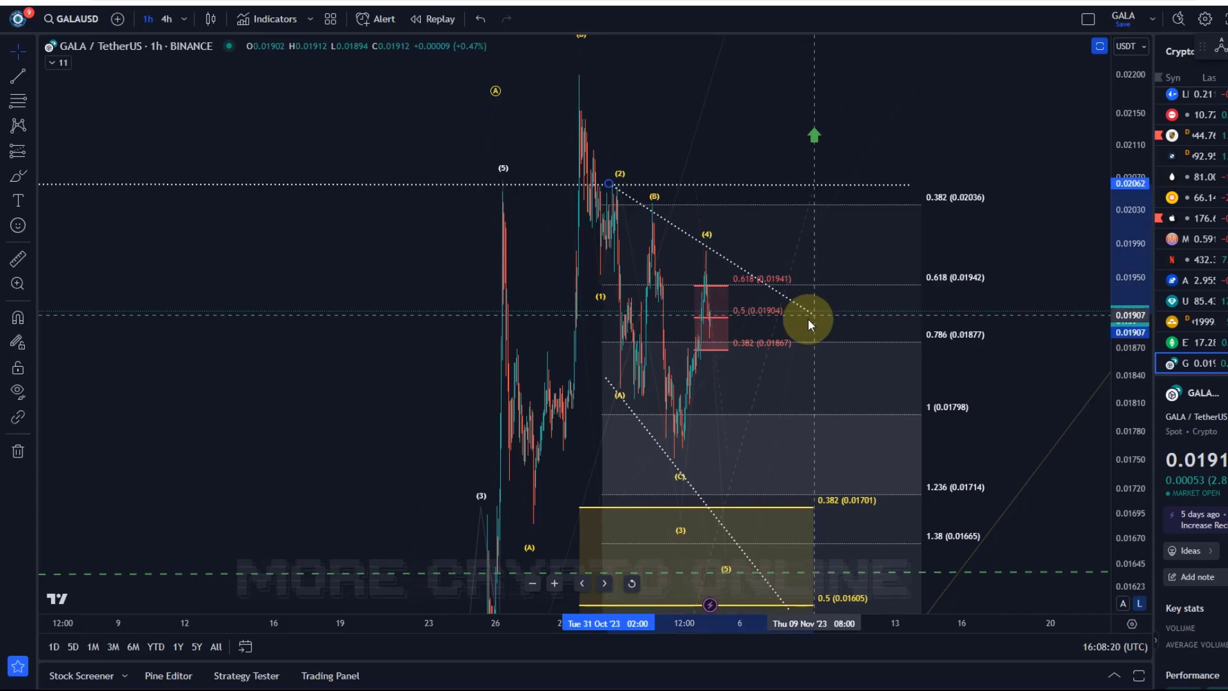
{"action": "scroll", "coordinate": [744, 351], "scroll_direction": "up", "scroll_amount": 4}
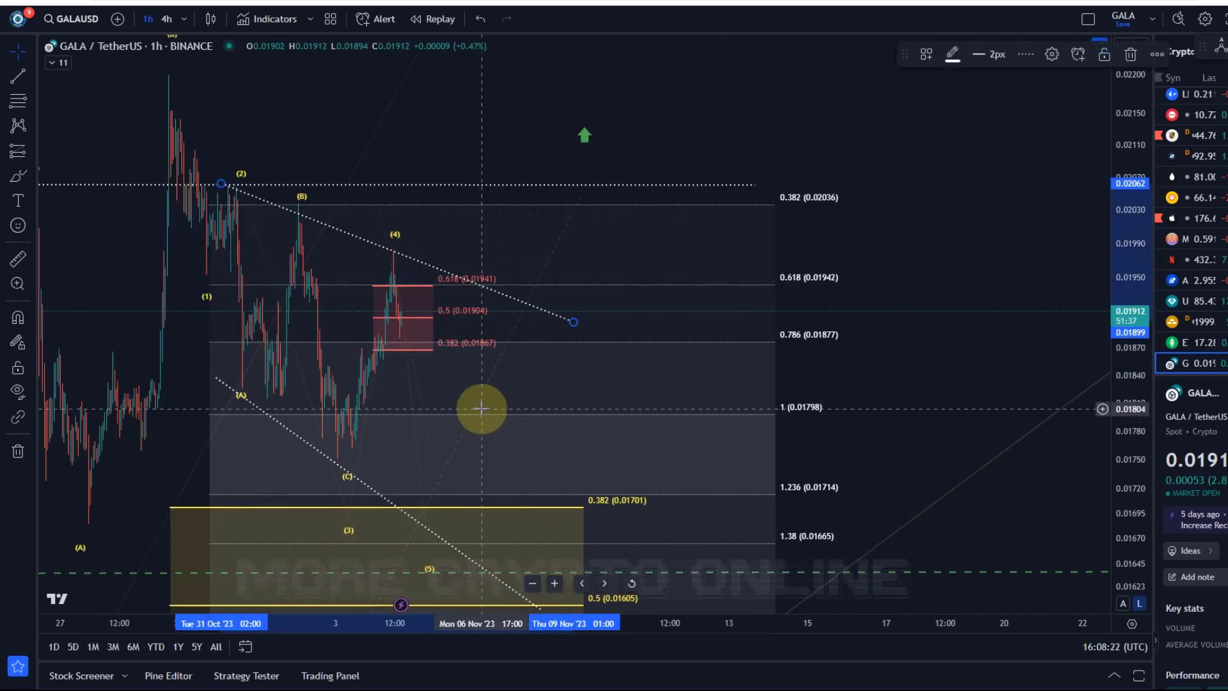
{"action": "left_click_drag", "start_coordinate": [640, 367], "coordinate": [782, 350]}
{"action": "scroll", "coordinate": [781, 350], "scroll_direction": "up", "scroll_amount": 3}
{"action": "left_click_drag", "start_coordinate": [872, 351], "coordinate": [779, 334]}
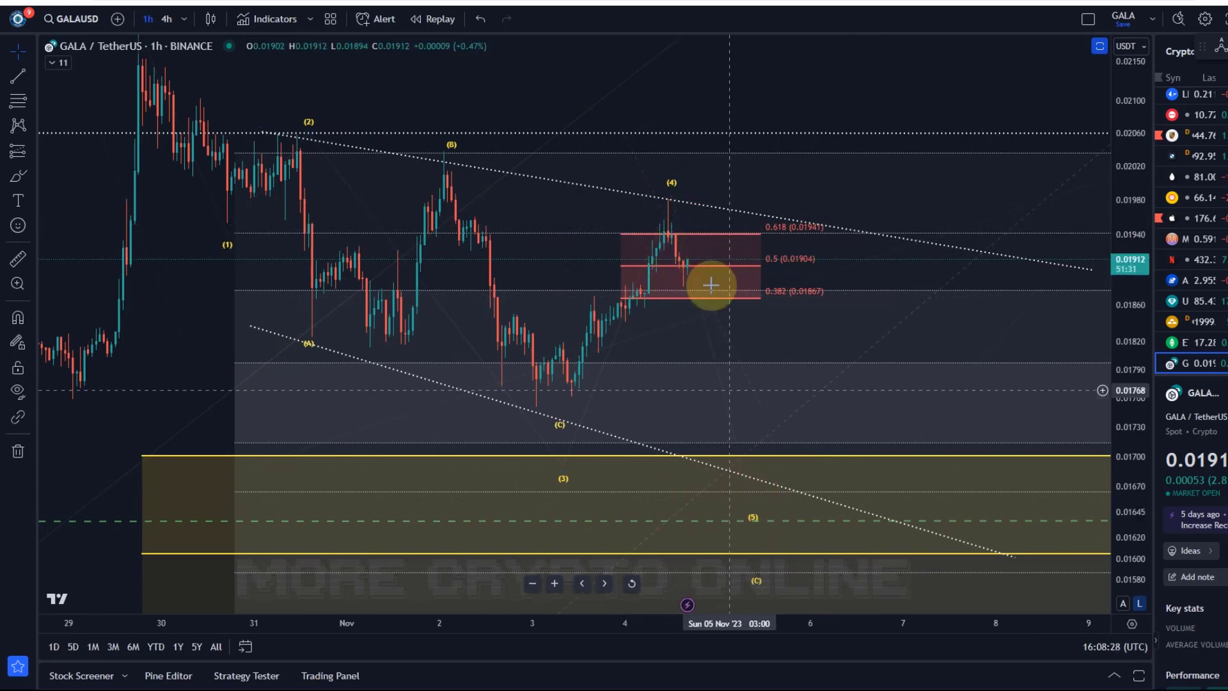
{"action": "scroll", "coordinate": [758, 498], "scroll_direction": "down", "scroll_amount": 5}
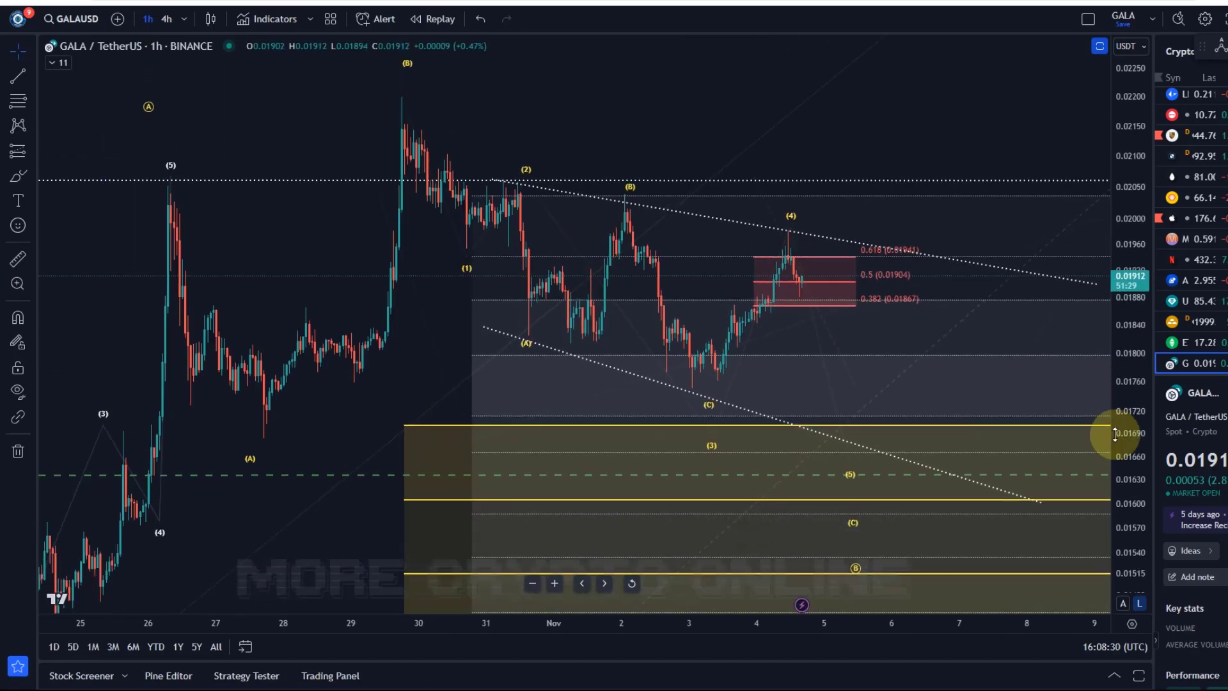
{"action": "scroll", "coordinate": [825, 99], "scroll_direction": "right", "scroll_amount": 5}
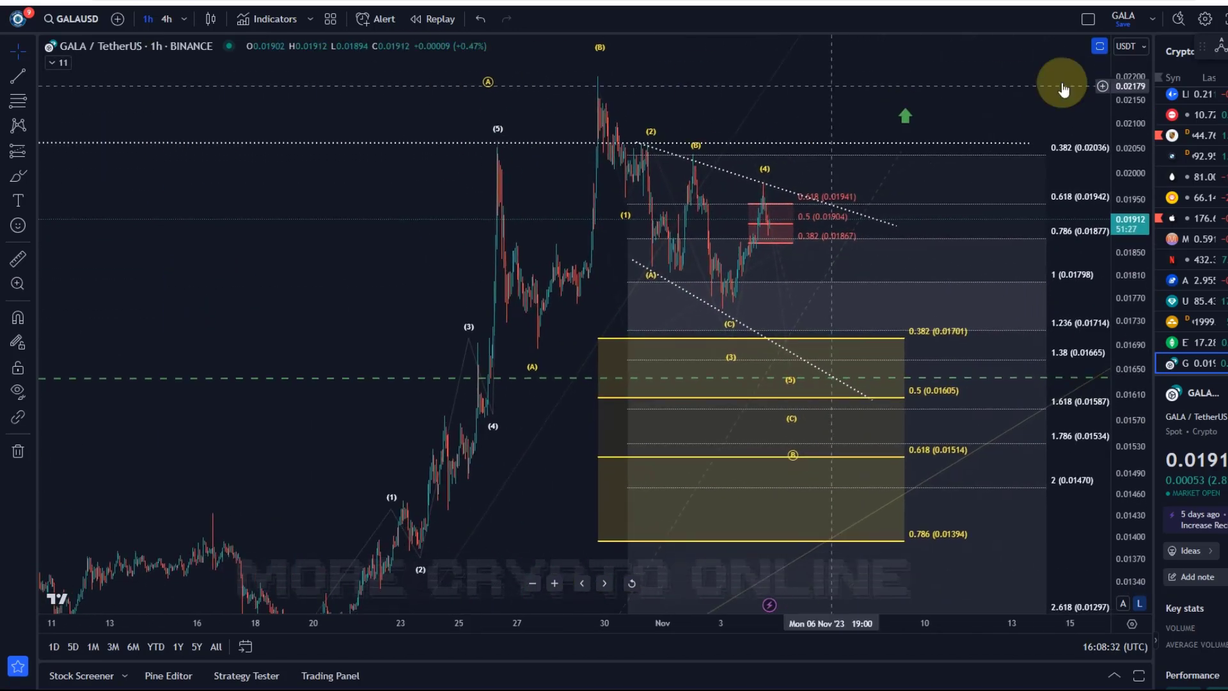
{"action": "left_click_drag", "start_coordinate": [1136, 125], "coordinate": [1008, 472]}
Compress the price scale to reveal the wave a target near 0.036 and select that wave count
{"action": "scroll", "coordinate": [831, 324], "scroll_direction": "down", "scroll_amount": 5}
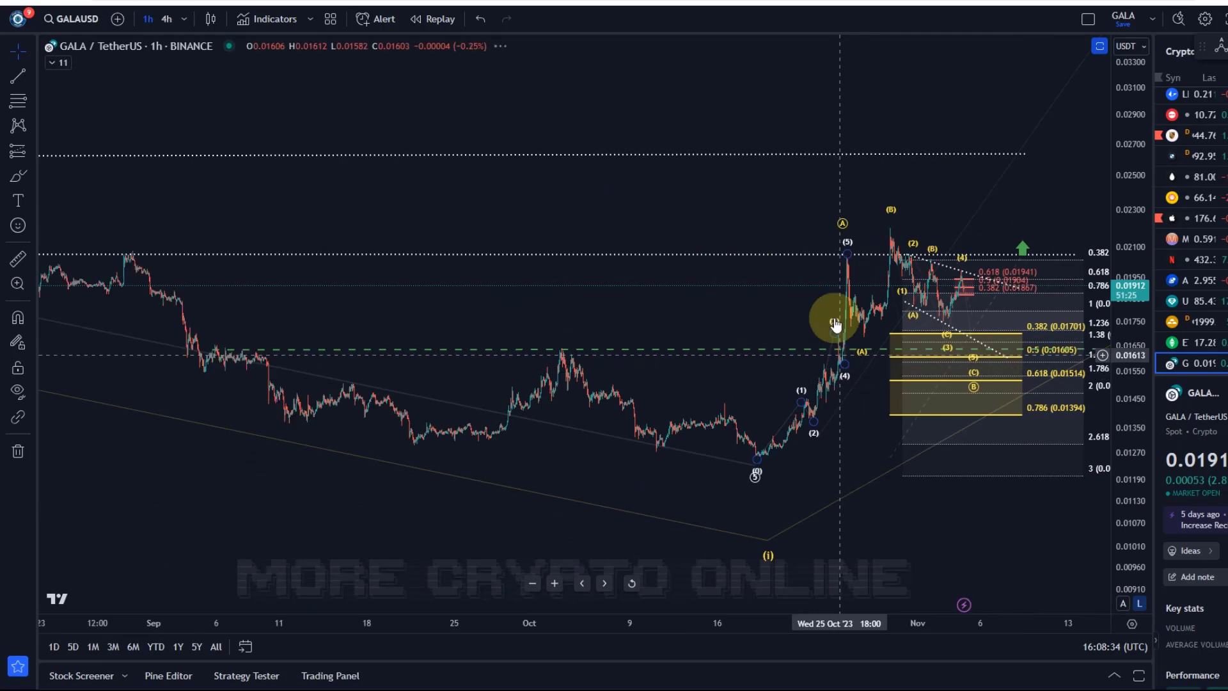
{"action": "scroll", "coordinate": [524, 230], "scroll_direction": "right", "scroll_amount": 5}
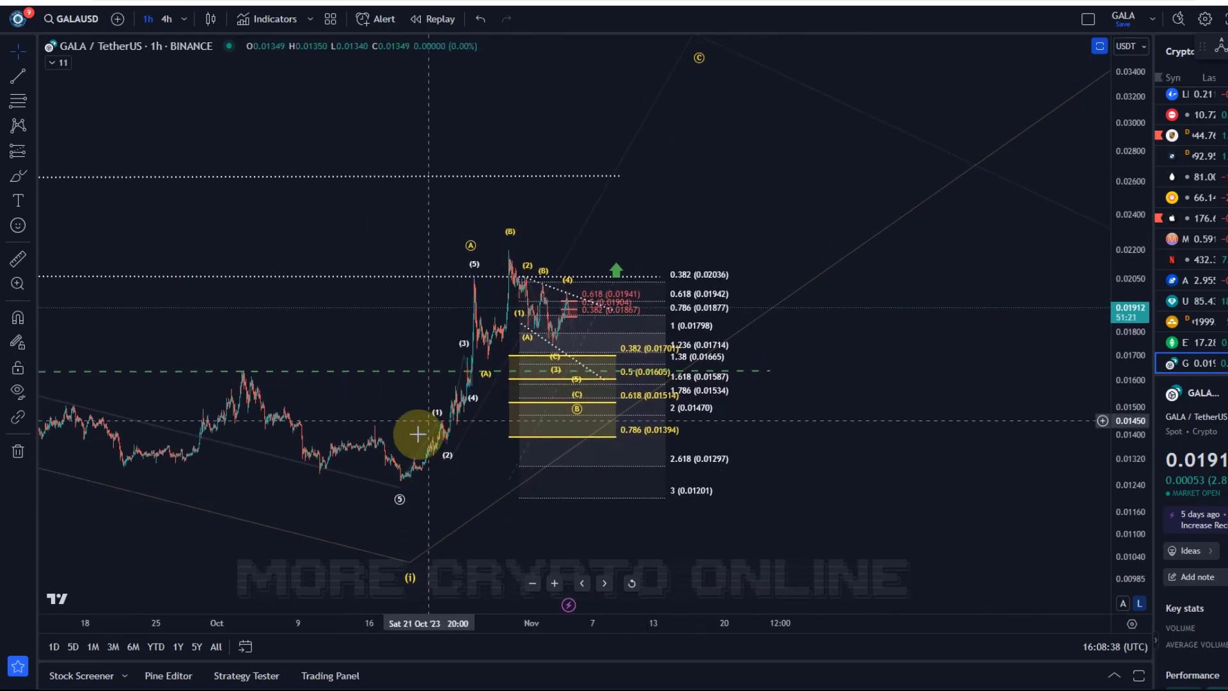
{"action": "left_click_drag", "start_coordinate": [1129, 151], "coordinate": [1142, 211]}
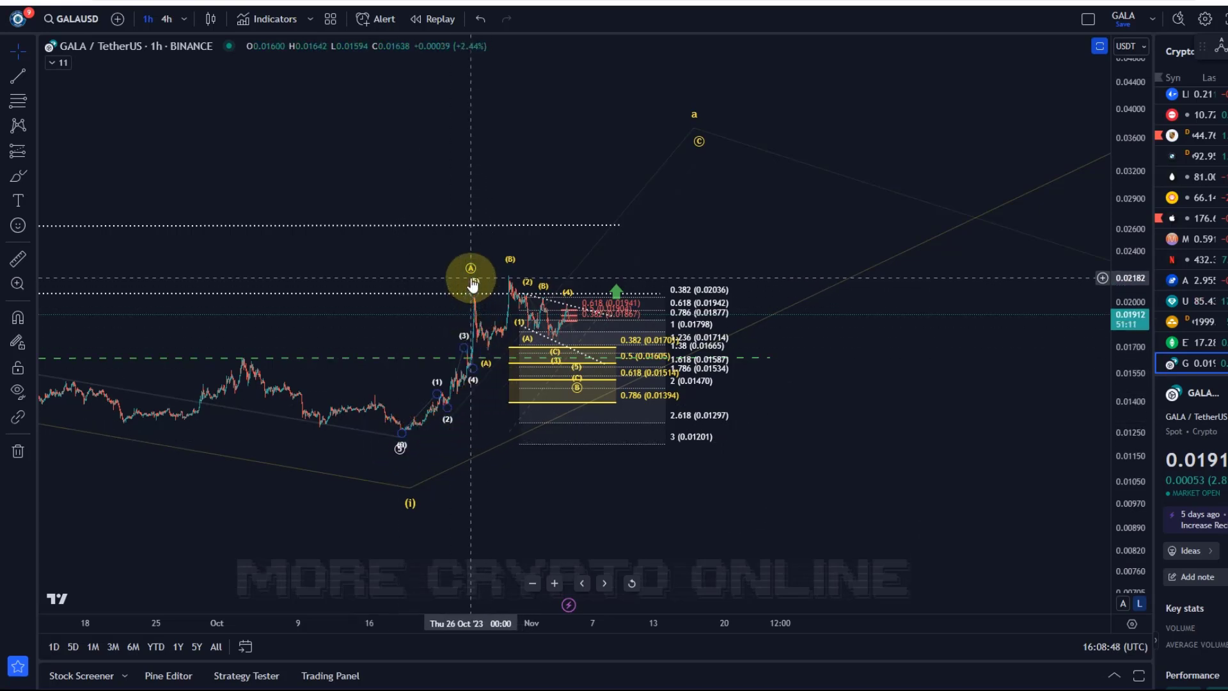
{"action": "left_click_drag", "start_coordinate": [478, 294], "coordinate": [472, 312]}
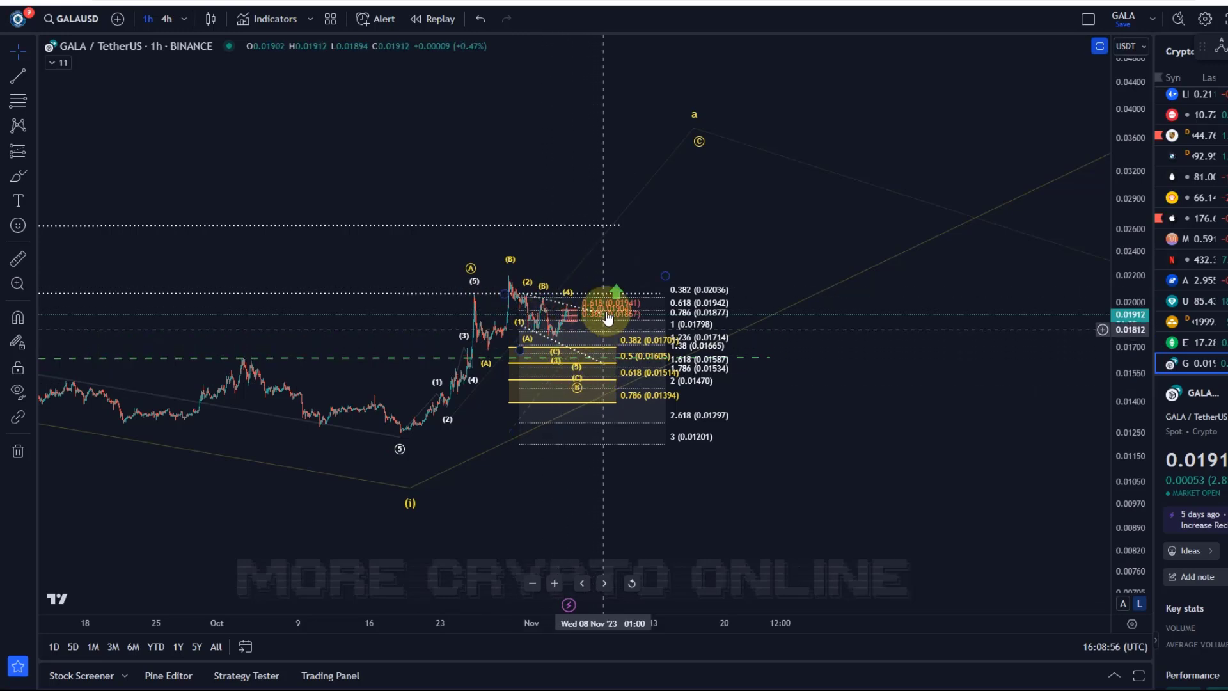
{"action": "left_click", "coordinate": [700, 158]}
{"action": "scroll", "coordinate": [703, 159], "scroll_direction": "down", "scroll_amount": 2}
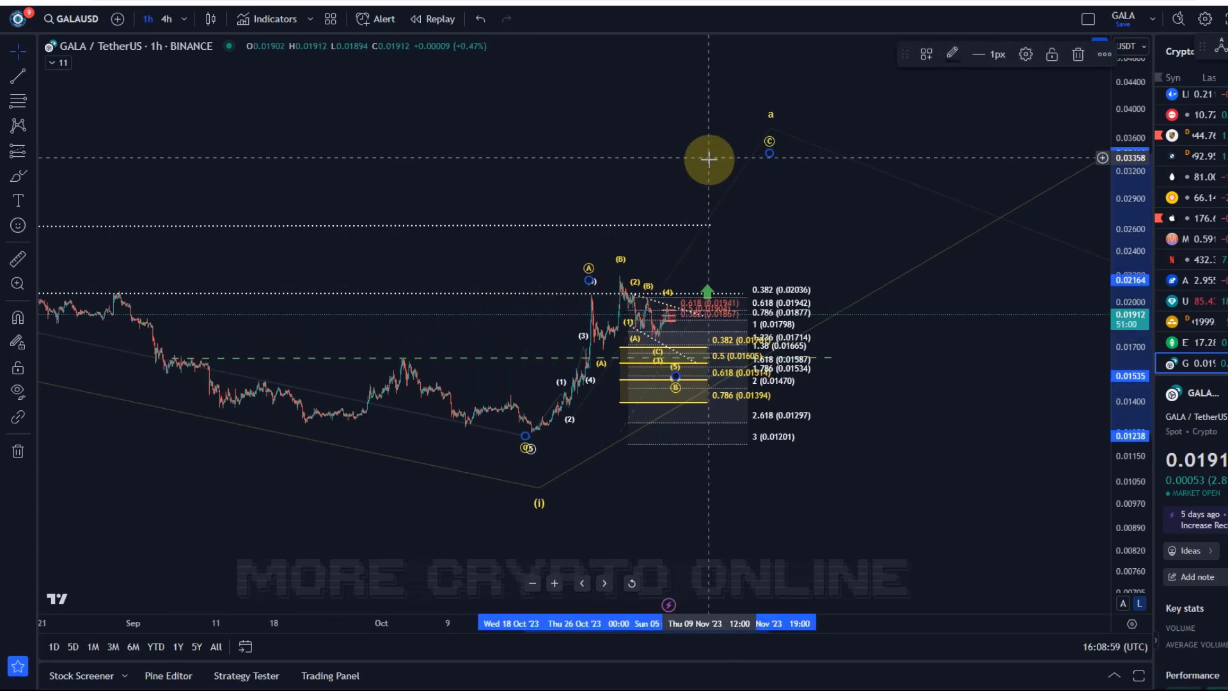
On the 4-hour chart, raise wave point c to about 0.0742 inside the red Fibonacci zone
{"action": "left_click", "coordinate": [167, 19]}
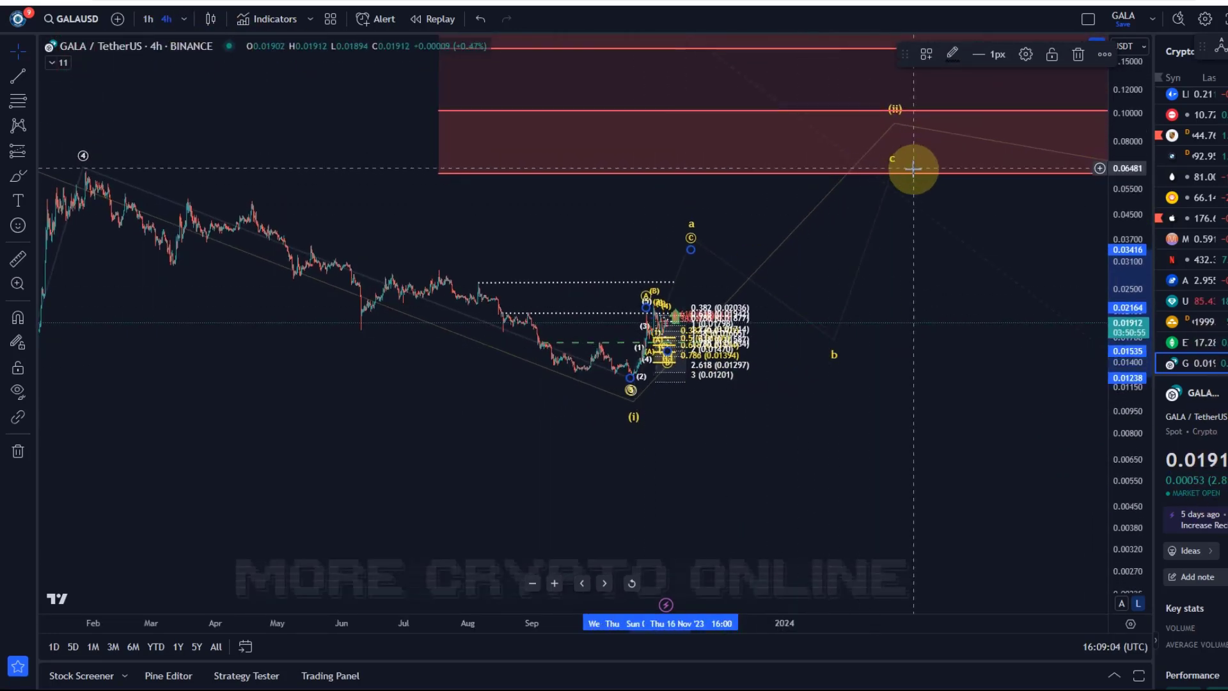
{"action": "left_click_drag", "start_coordinate": [894, 172], "coordinate": [899, 151]}
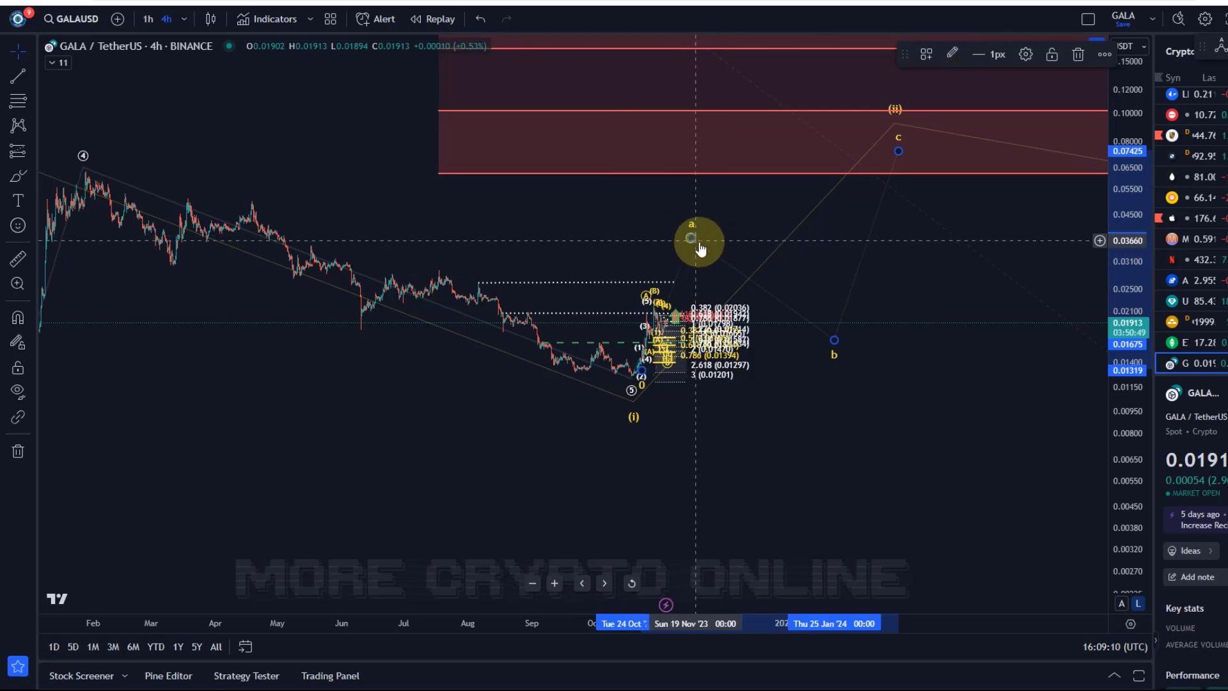
{"action": "left_click_drag", "start_coordinate": [940, 307], "coordinate": [665, 416]}
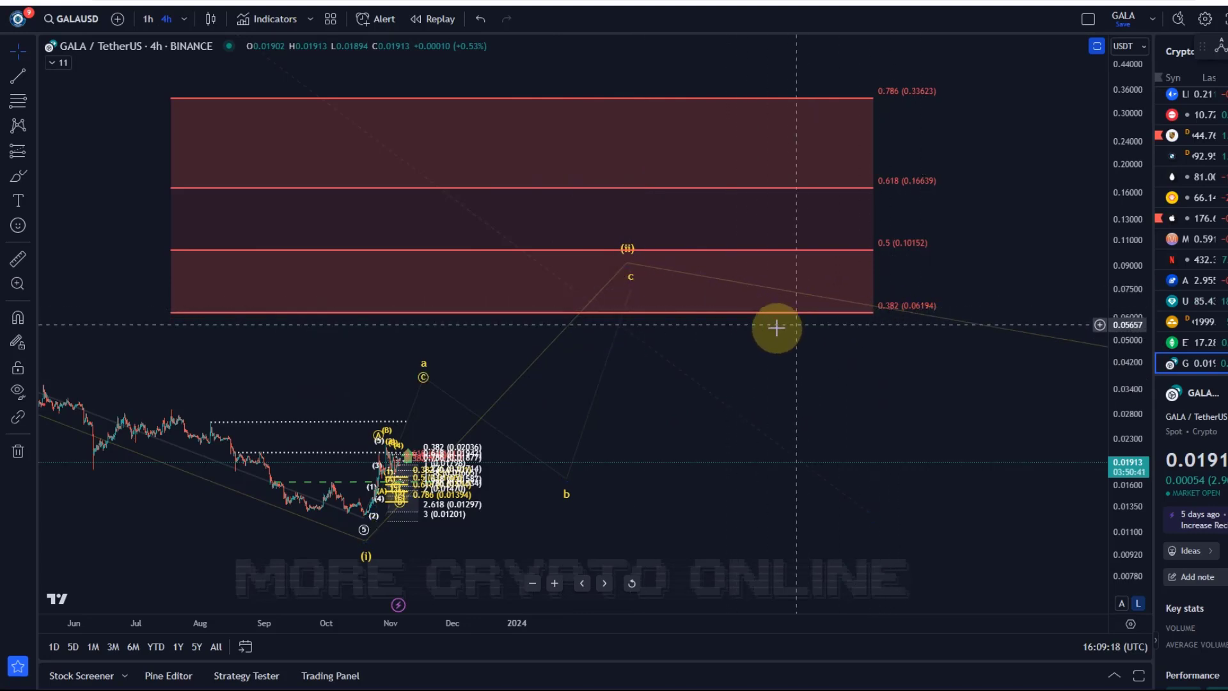
Review the earlier 2023 price history with a rescaled axis, then return to the 1-hour chart
{"action": "left_click_drag", "start_coordinate": [655, 419], "coordinate": [819, 451]}
{"action": "left_click_drag", "start_coordinate": [1131, 455], "coordinate": [1006, 296]}
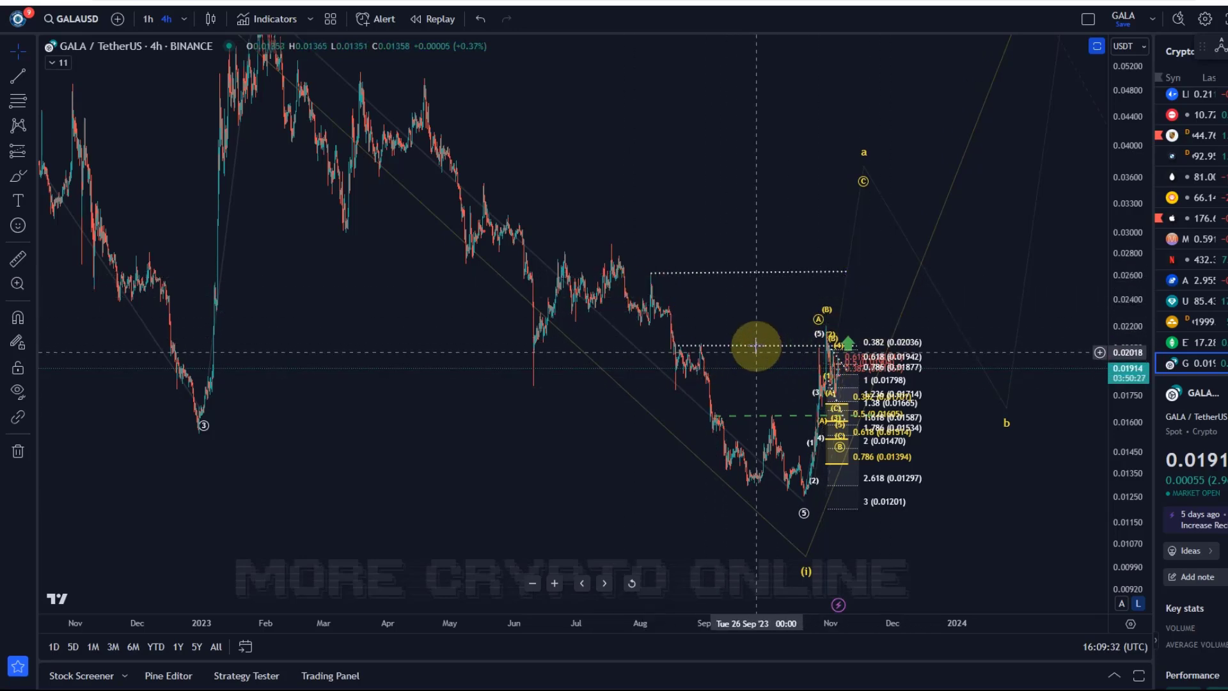
{"action": "left_click", "coordinate": [148, 19]}
{"action": "scroll", "coordinate": [860, 447], "scroll_direction": "up", "scroll_amount": 5}
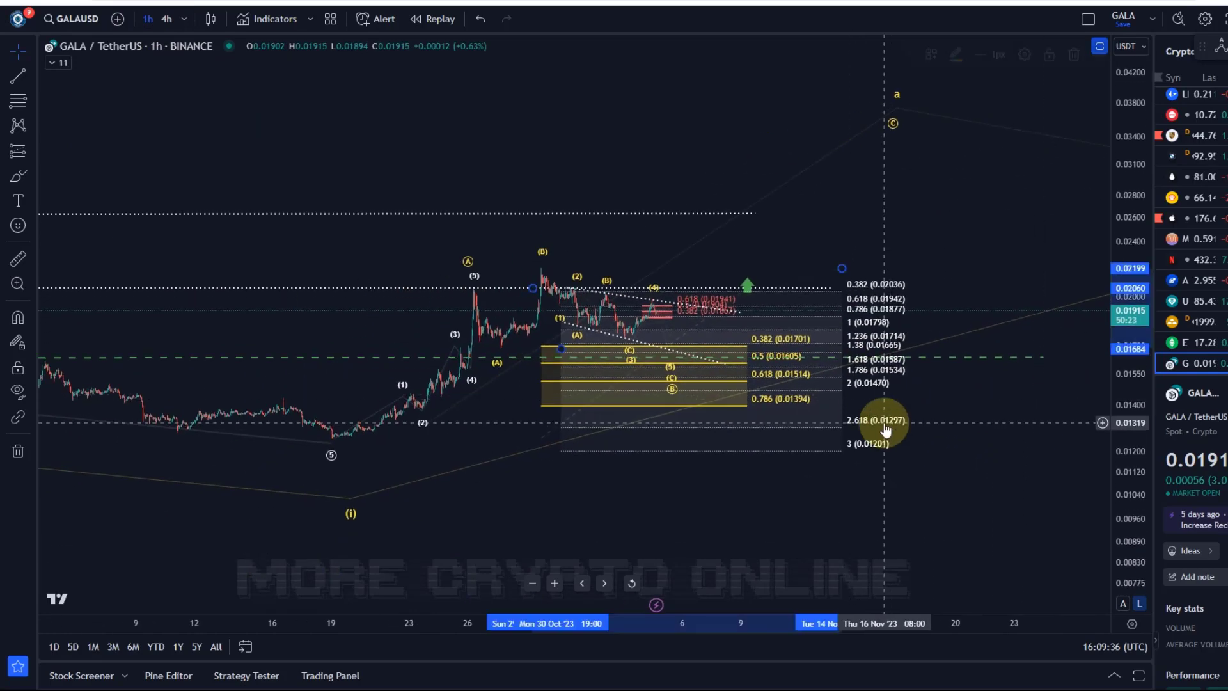
Delete the white Fibonacci extension and zoom in on the late October to November swings
{"action": "key", "text": "Delete"}
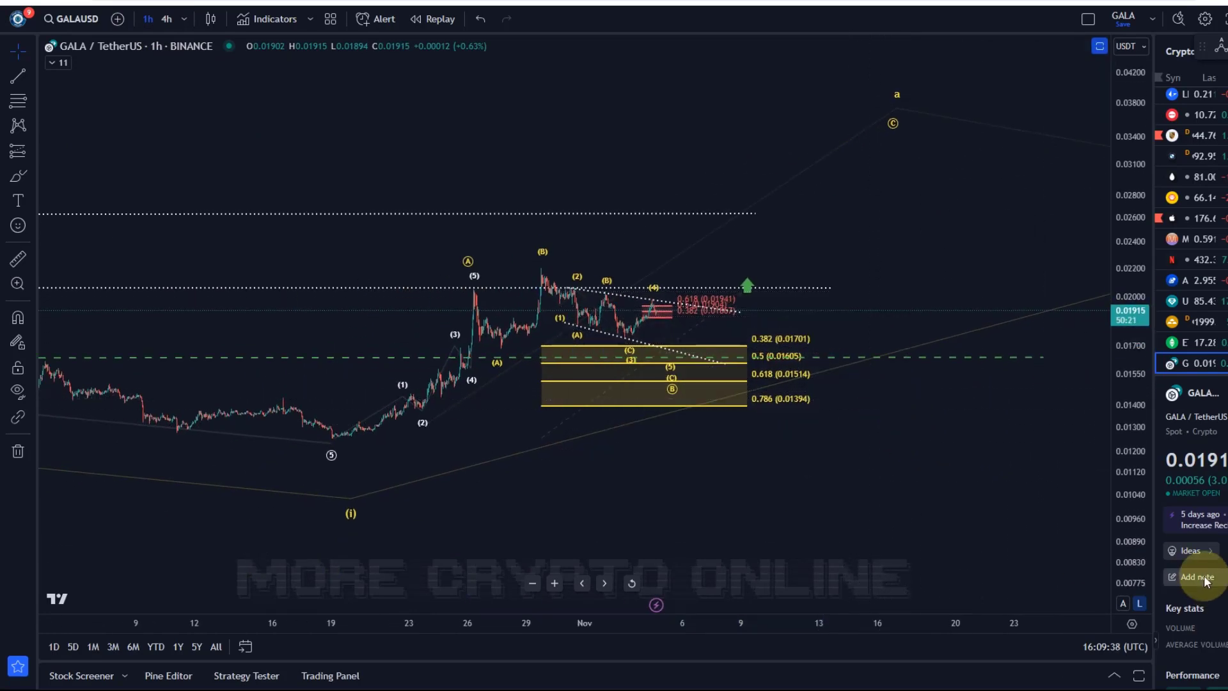
{"action": "left_click_drag", "start_coordinate": [1145, 507], "coordinate": [1145, 448]}
{"action": "left_click_drag", "start_coordinate": [973, 170], "coordinate": [1019, 354]}
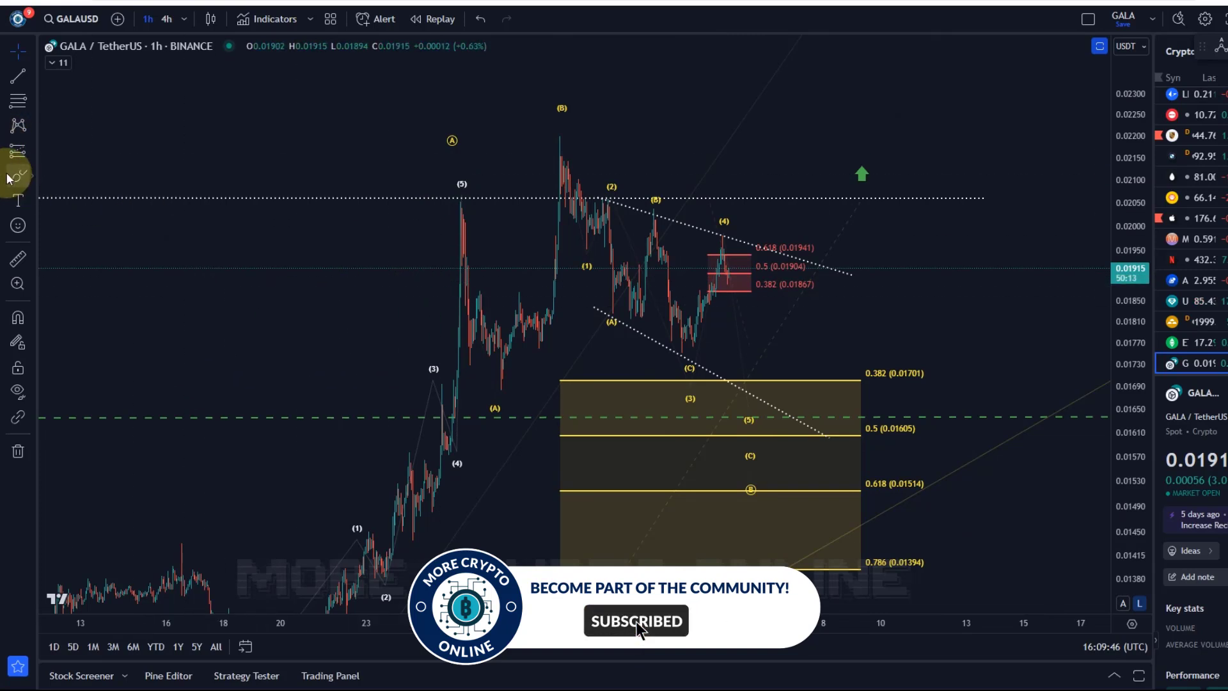
{"action": "left_click", "coordinate": [757, 467]}
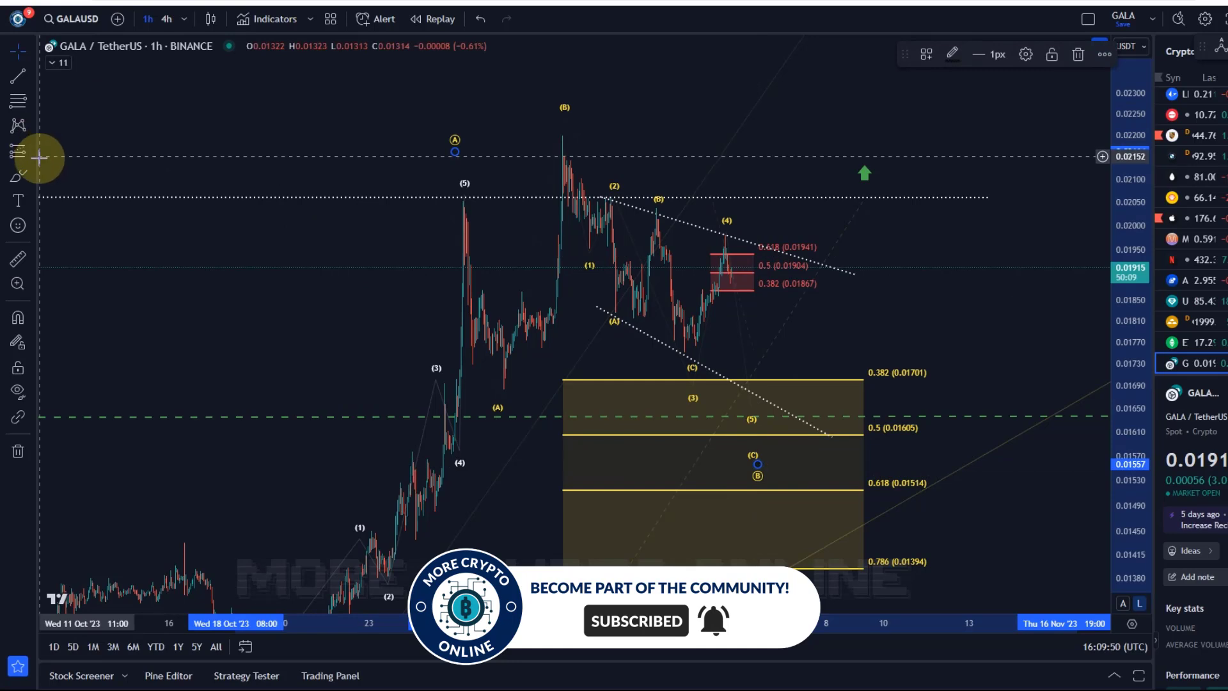
{"action": "left_click", "coordinate": [18, 177]}
Circle the (A) wave label in red, and undo the large red price-path sketch
{"action": "mouse_move", "coordinate": [417, 170]}
{"action": "left_mouse_down"}
{"action": "mouse_move", "coordinate": [458, 104]}
{"action": "mouse_move", "coordinate": [439, 186]}
{"action": "left_mouse_up"}
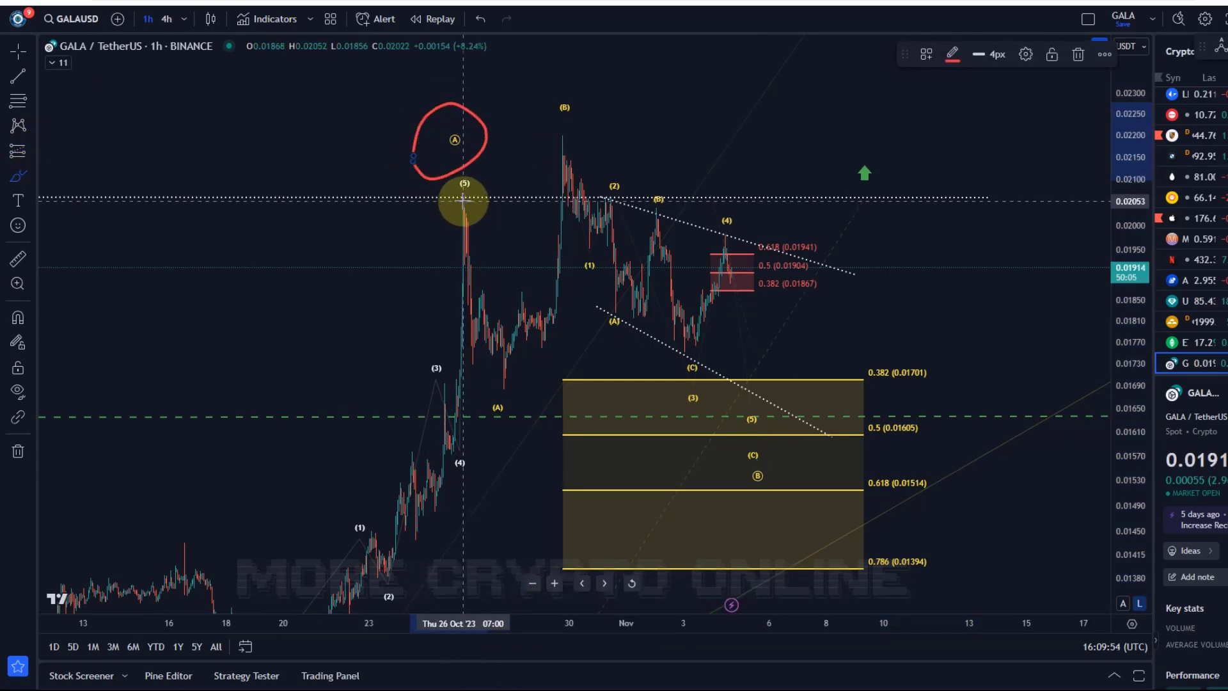
{"action": "mouse_move", "coordinate": [464, 192]}
{"action": "left_mouse_down"}
{"action": "mouse_move", "coordinate": [521, 406]}
{"action": "mouse_move", "coordinate": [570, 99]}
{"action": "mouse_move", "coordinate": [745, 409]}
{"action": "left_mouse_up"}
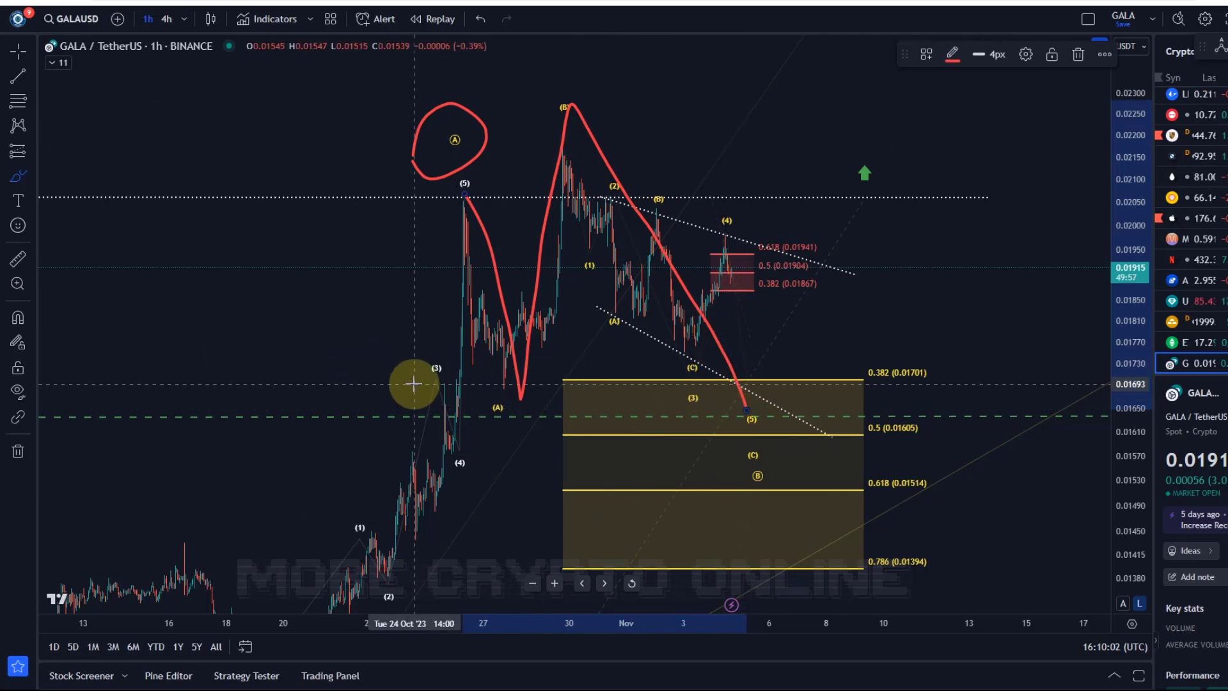
{"action": "left_click", "coordinate": [490, 19]}
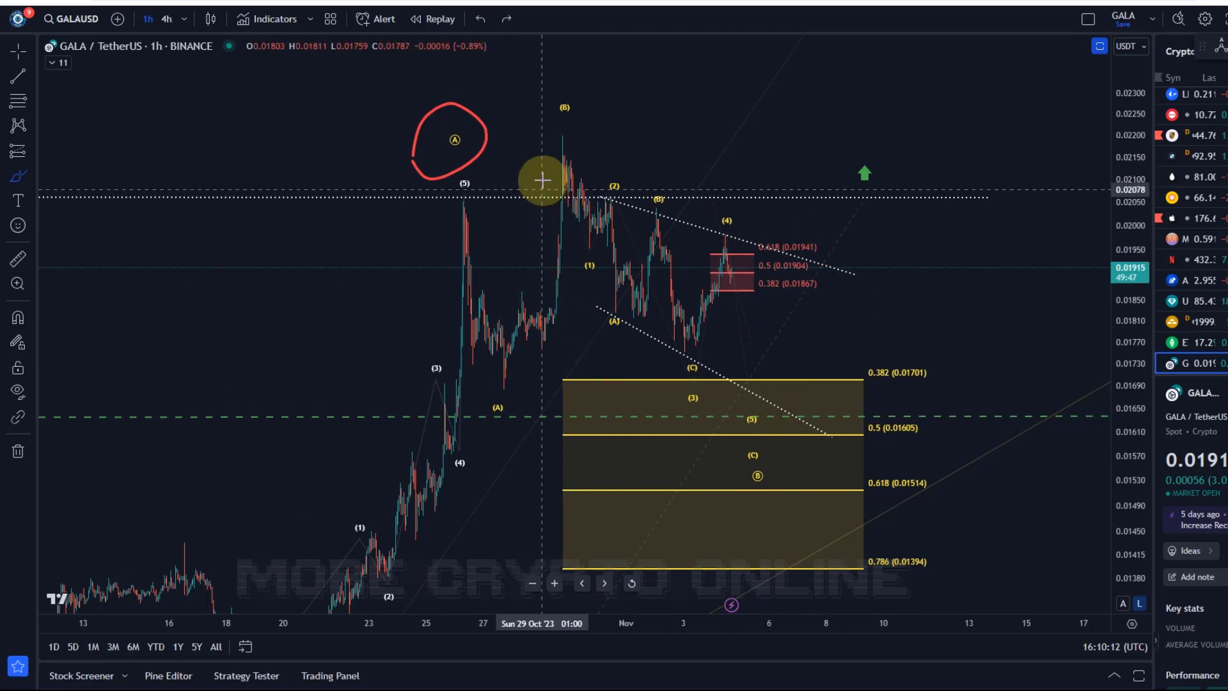
Sketch a red price path from the (B) peak toward the 0.5 level, then undo it
{"action": "mouse_move", "coordinate": [550, 141]}
{"action": "left_mouse_down"}
{"action": "mouse_move", "coordinate": [589, 241]}
{"action": "mouse_move", "coordinate": [609, 202]}
{"action": "mouse_move", "coordinate": [621, 326]}
{"action": "mouse_move", "coordinate": [659, 199]}
{"action": "mouse_move", "coordinate": [688, 349]}
{"action": "mouse_move", "coordinate": [729, 225]}
{"action": "left_mouse_up"}
{"action": "mouse_move", "coordinate": [743, 280]}
{"action": "left_mouse_down"}
{"action": "mouse_move", "coordinate": [774, 291]}
{"action": "mouse_move", "coordinate": [787, 425]}
{"action": "left_mouse_up"}
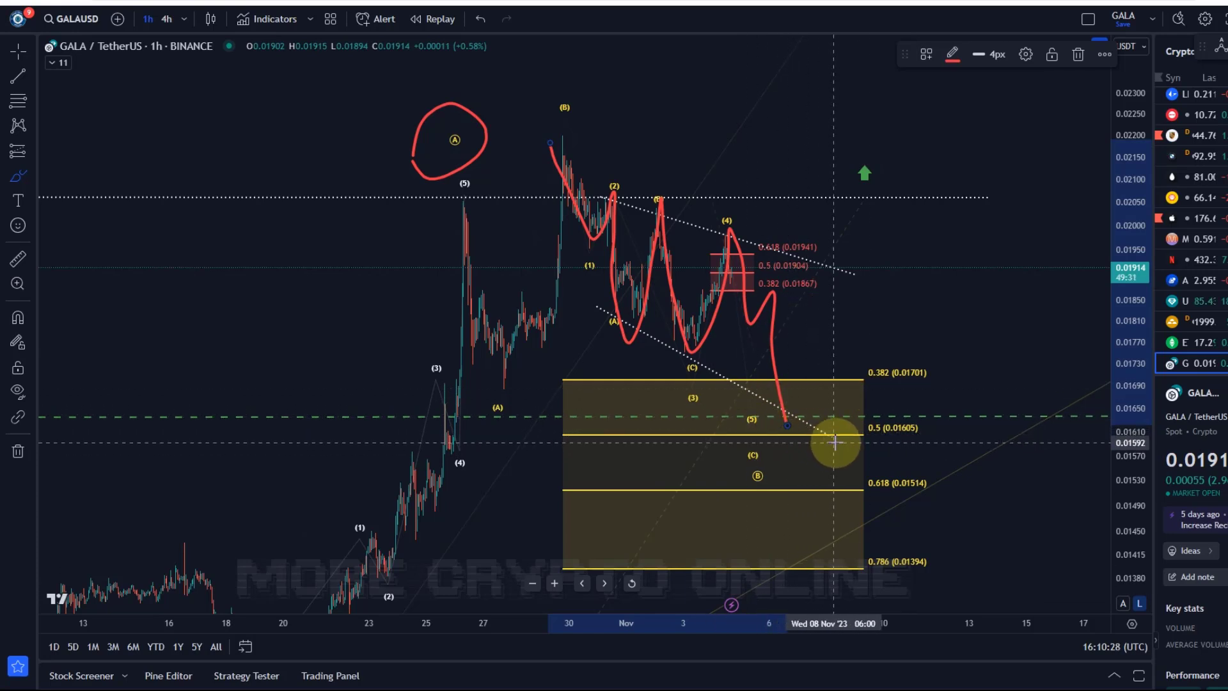
{"action": "left_click", "coordinate": [480, 19]}
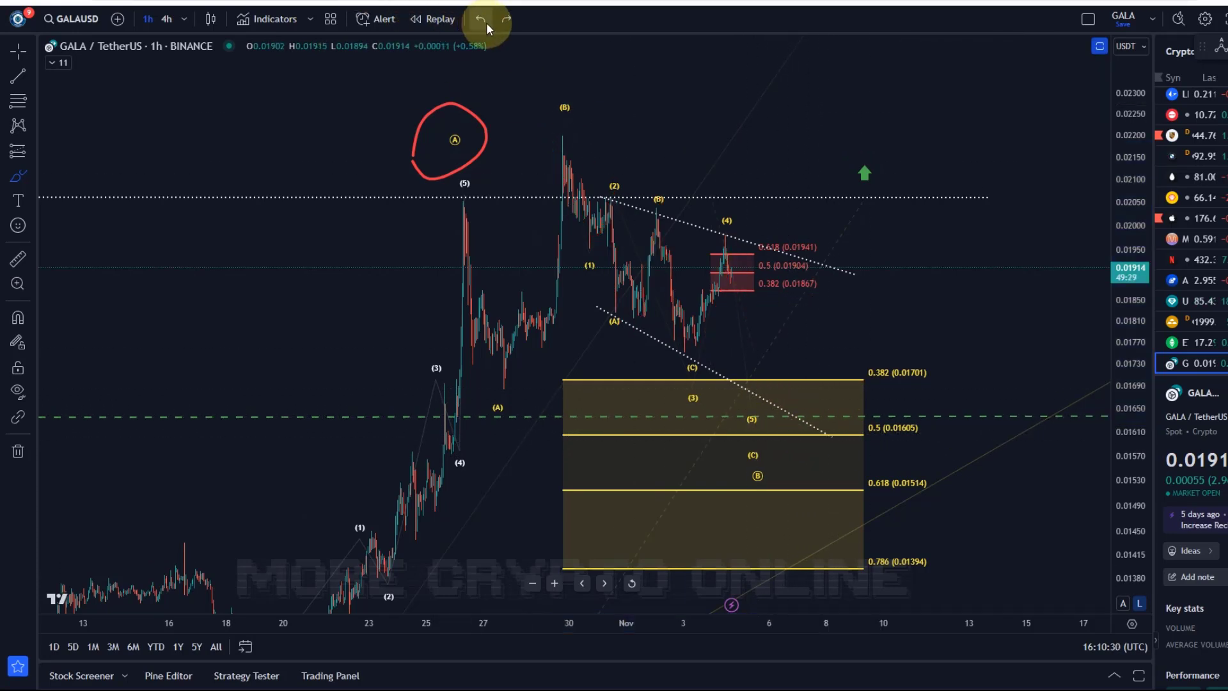
Remove the red circle around (A) and bring the candles and wave drawings back into view
{"action": "left_click", "coordinate": [481, 27]}
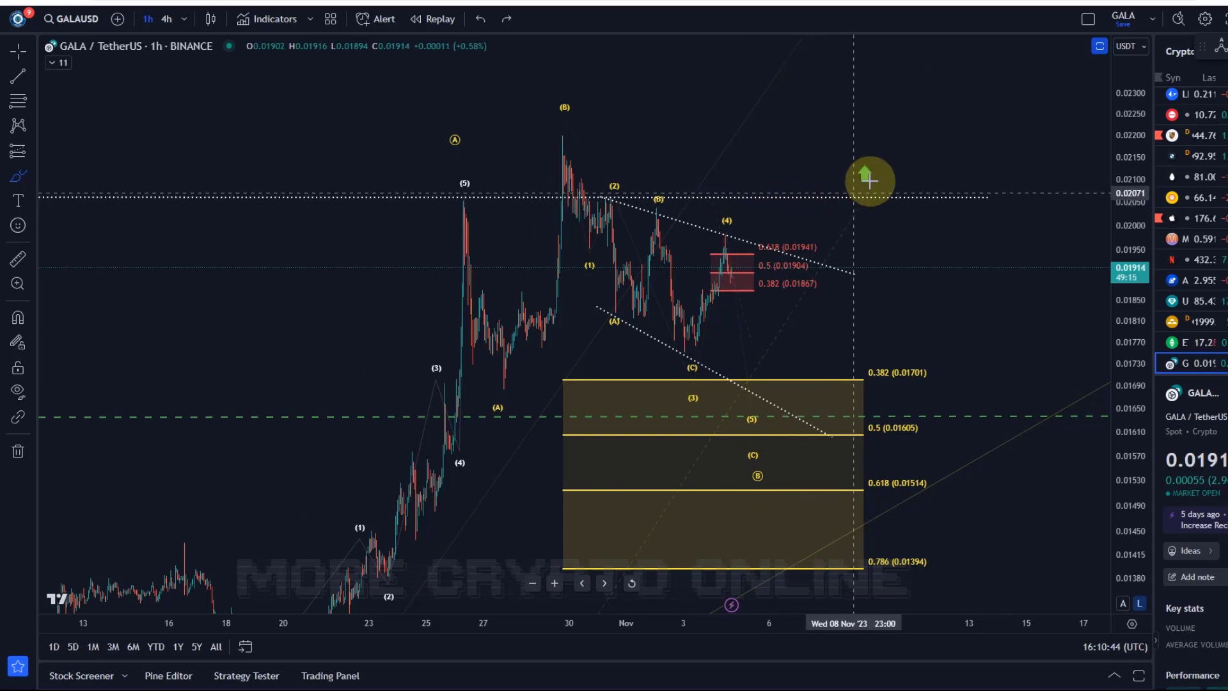
{"action": "left_click_drag", "start_coordinate": [945, 186], "coordinate": [589, 636]}
{"action": "left_click_drag", "start_coordinate": [727, 185], "coordinate": [1003, 159]}
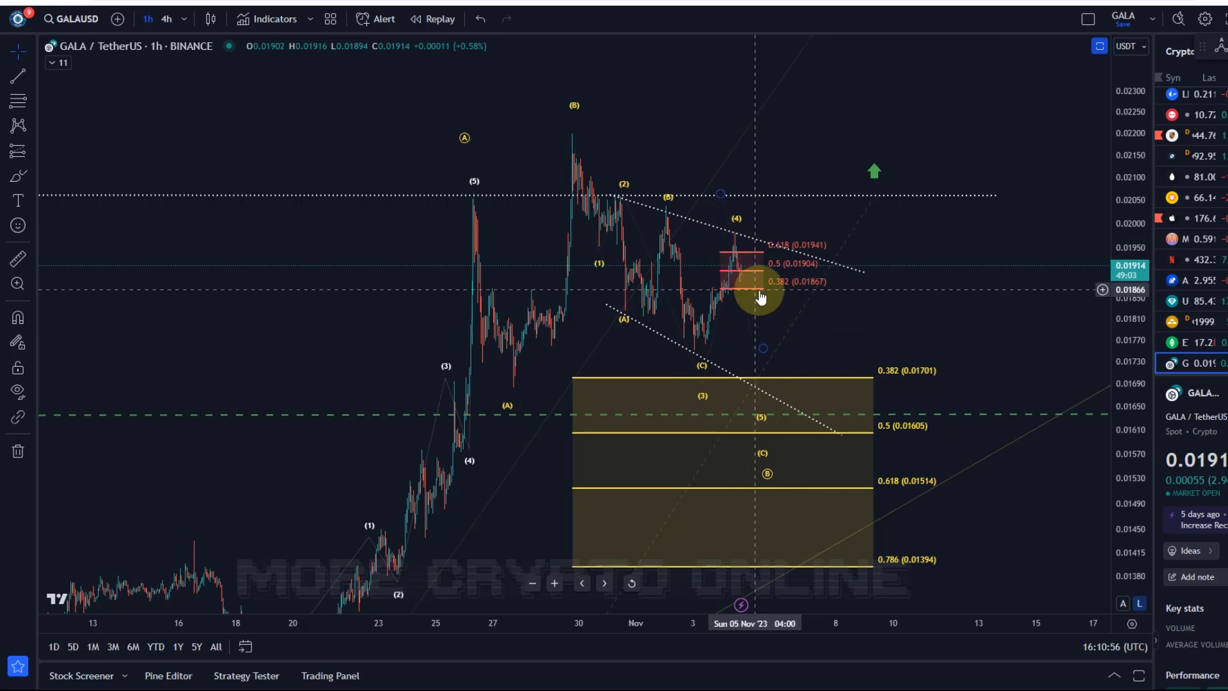
Reposition the Elliott wave (4), (1) and (2) anchors onto the recent price swings
{"action": "left_click", "coordinate": [685, 339]}
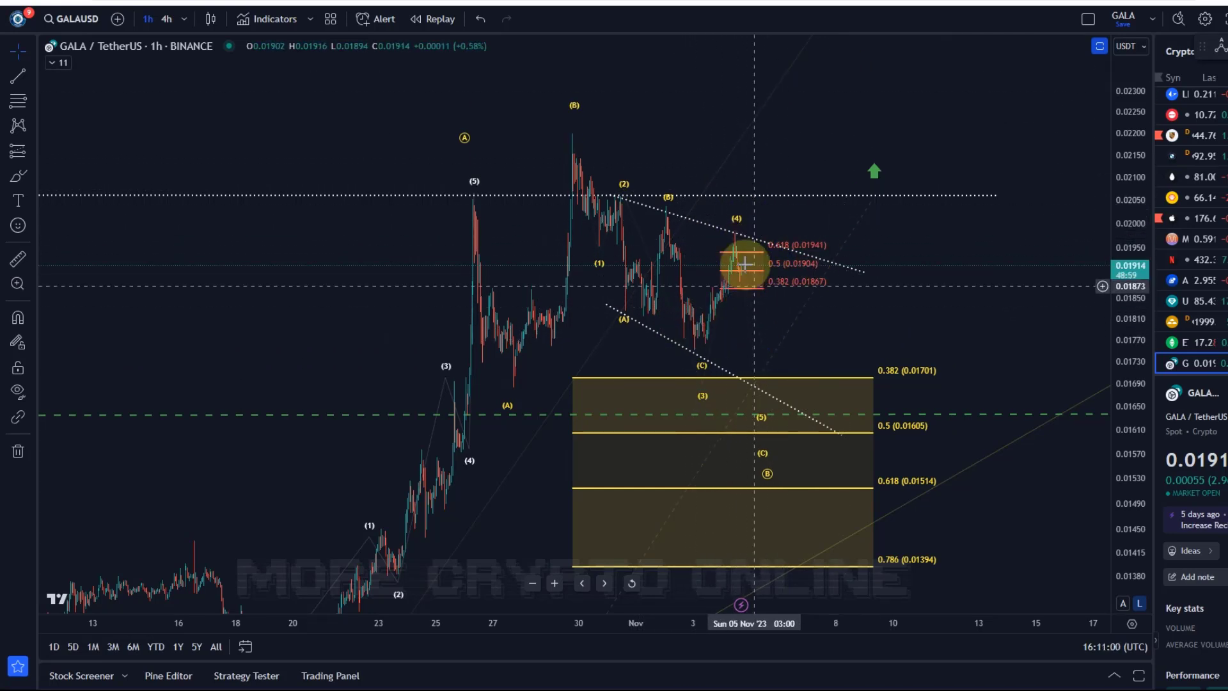
{"action": "mouse_move", "coordinate": [737, 238]}
{"action": "left_mouse_down"}
{"action": "mouse_move", "coordinate": [745, 249]}
{"action": "mouse_move", "coordinate": [735, 232]}
{"action": "mouse_move", "coordinate": [698, 358]}
{"action": "mouse_move", "coordinate": [737, 222]}
{"action": "left_mouse_up"}
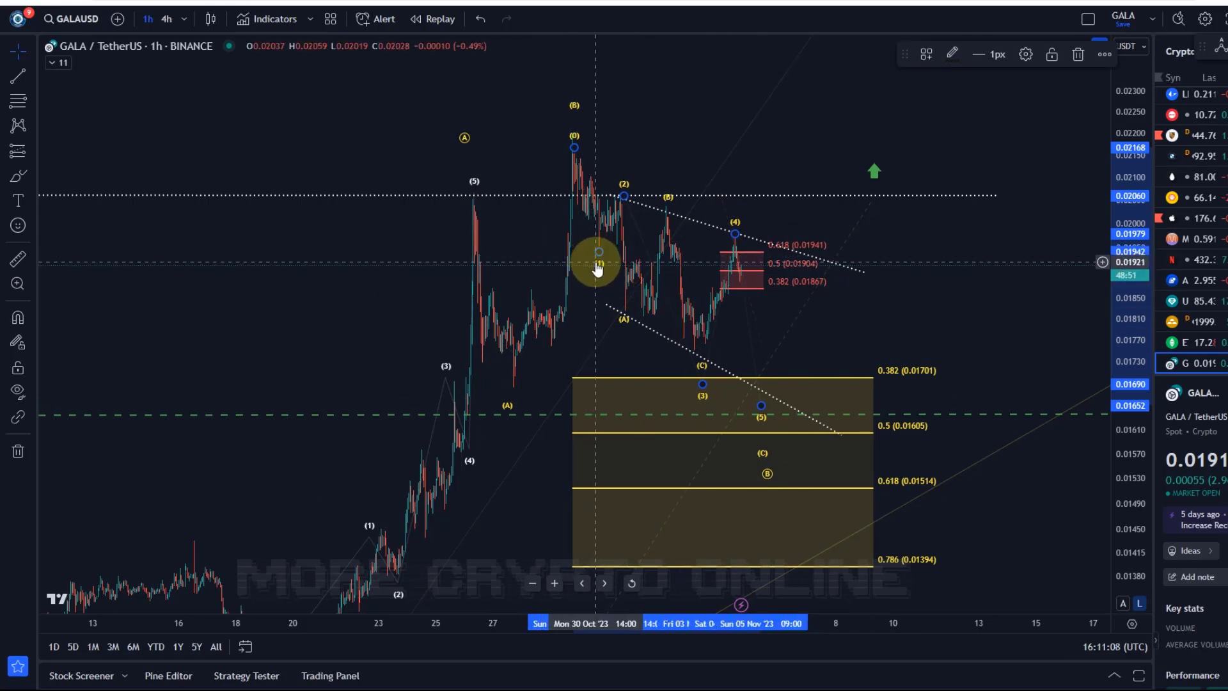
{"action": "left_click_drag", "start_coordinate": [597, 269], "coordinate": [598, 322]}
{"action": "left_click_drag", "start_coordinate": [619, 198], "coordinate": [654, 201]}
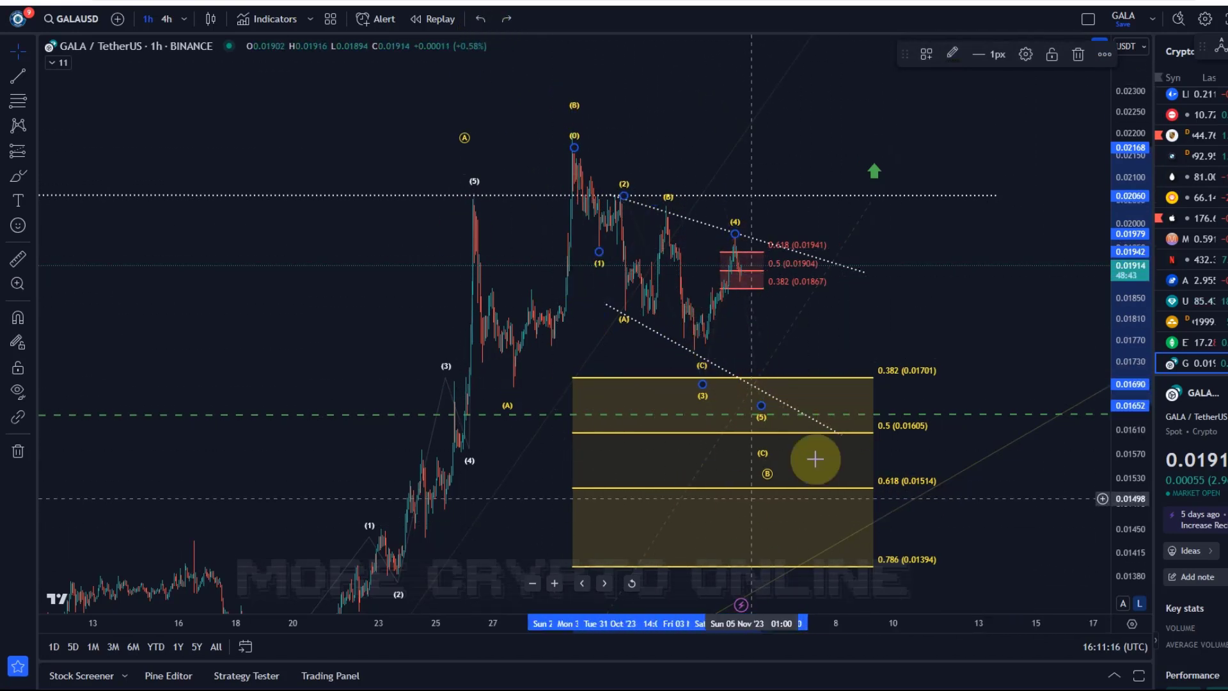
{"action": "mouse_move", "coordinate": [922, 323]}
{"action": "left_mouse_down"}
{"action": "mouse_move", "coordinate": [796, 295]}
{"action": "mouse_move", "coordinate": [763, 342]}
{"action": "left_mouse_up"}
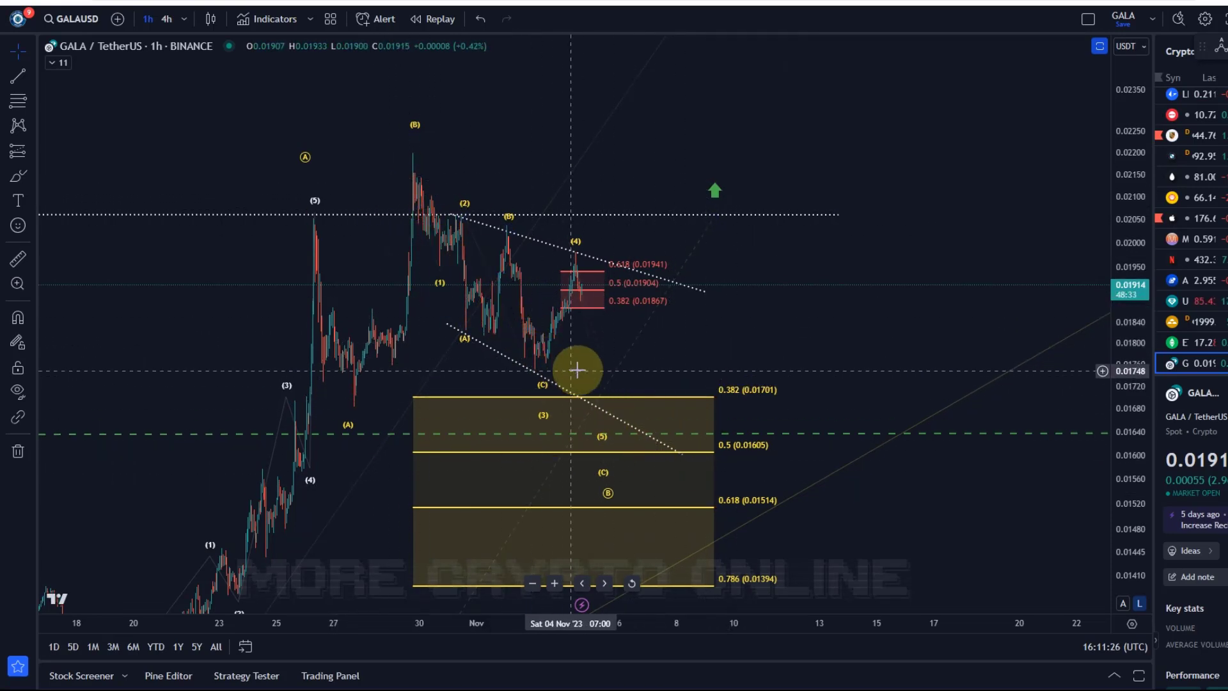
{"action": "scroll", "coordinate": [608, 374], "scroll_direction": "down", "scroll_amount": 2}
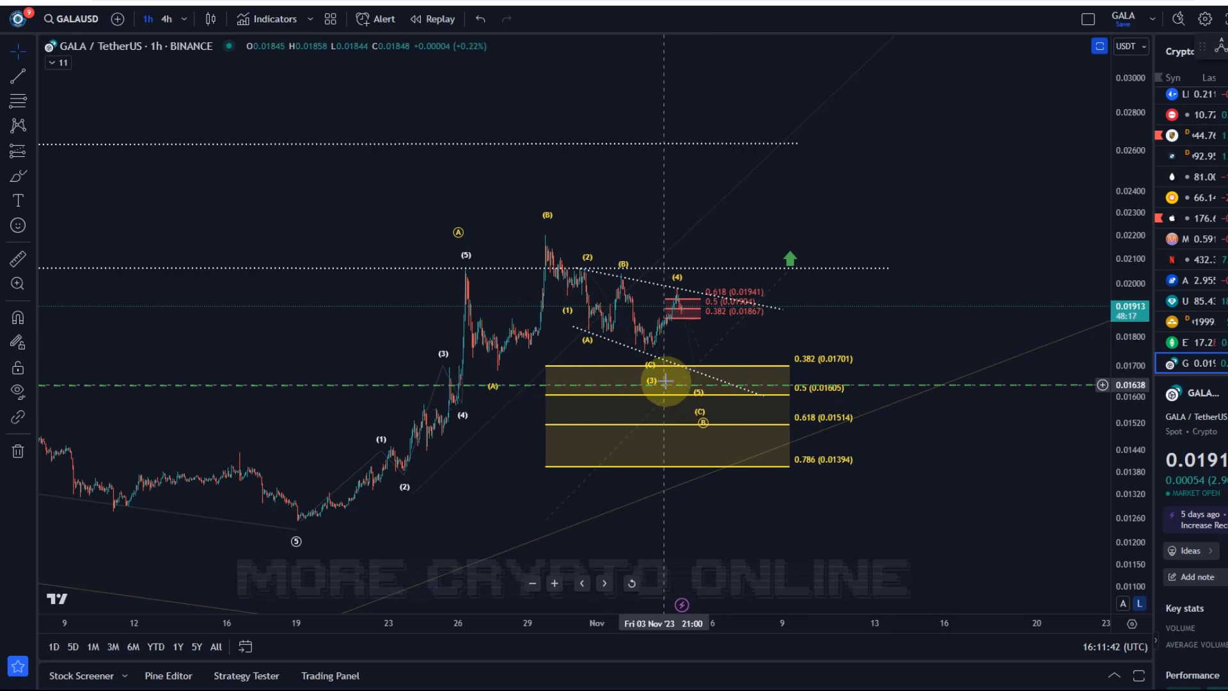
{"action": "left_click", "coordinate": [649, 363]}
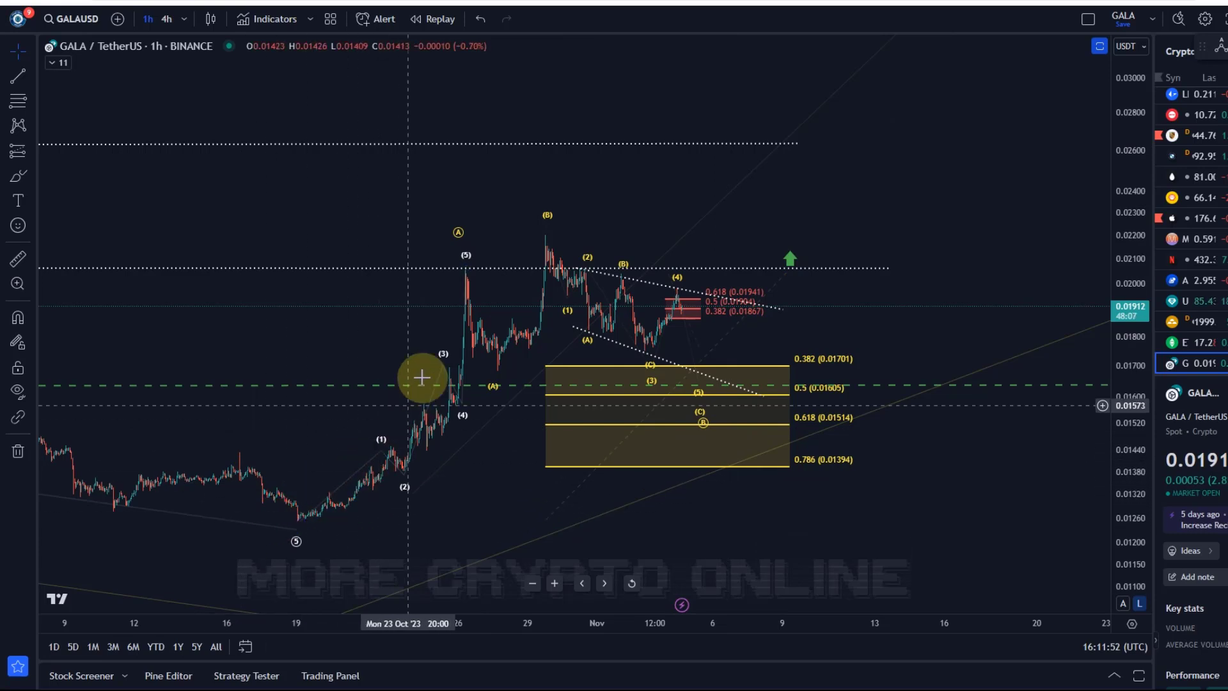
{"action": "left_click_drag", "start_coordinate": [962, 161], "coordinate": [803, 184]}
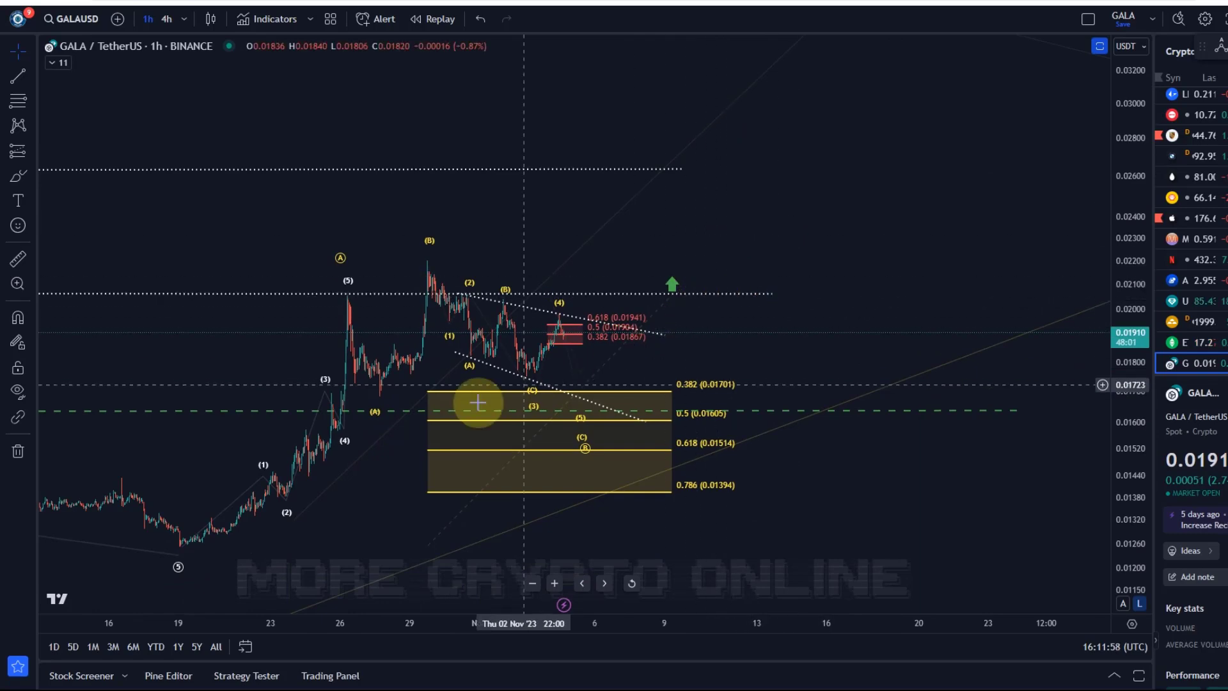
{"action": "scroll", "coordinate": [486, 361], "scroll_direction": "down", "scroll_amount": 5}
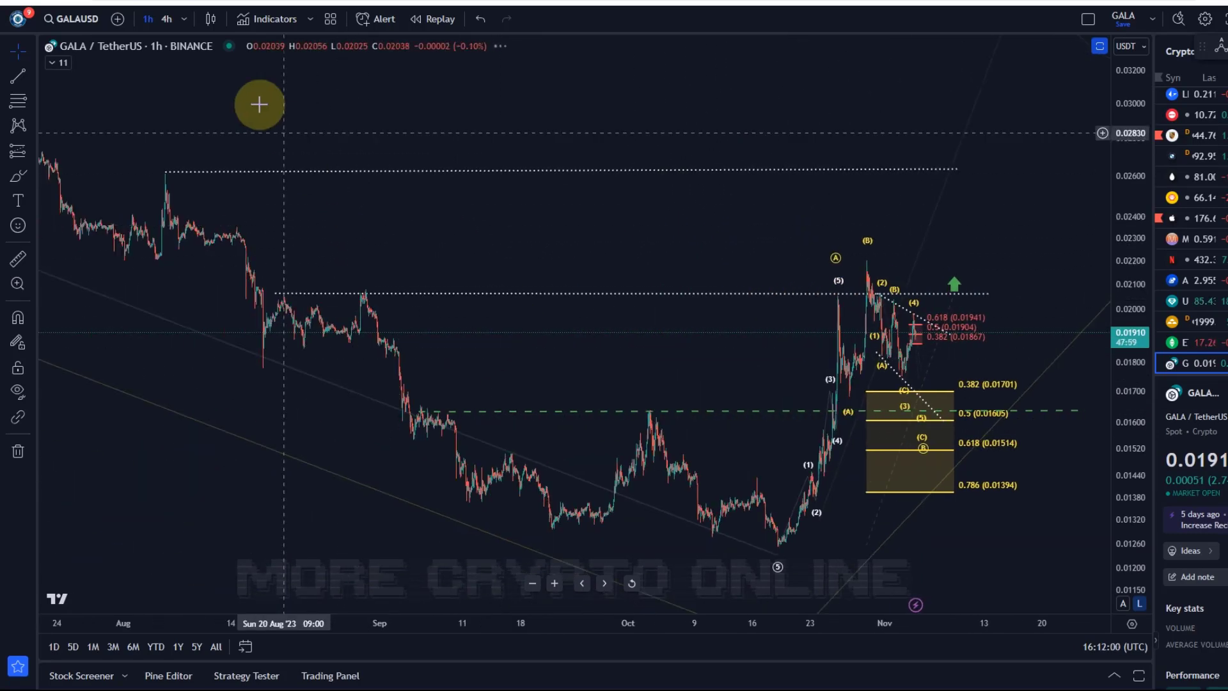
Switch to the 4-hour chart and center the red 0.382–0.618 target zone near 0.5 (0.10152)
{"action": "left_click", "coordinate": [166, 18]}
{"action": "left_click_drag", "start_coordinate": [1132, 220], "coordinate": [1133, 572]}
{"action": "left_click_drag", "start_coordinate": [984, 565], "coordinate": [635, 382]}
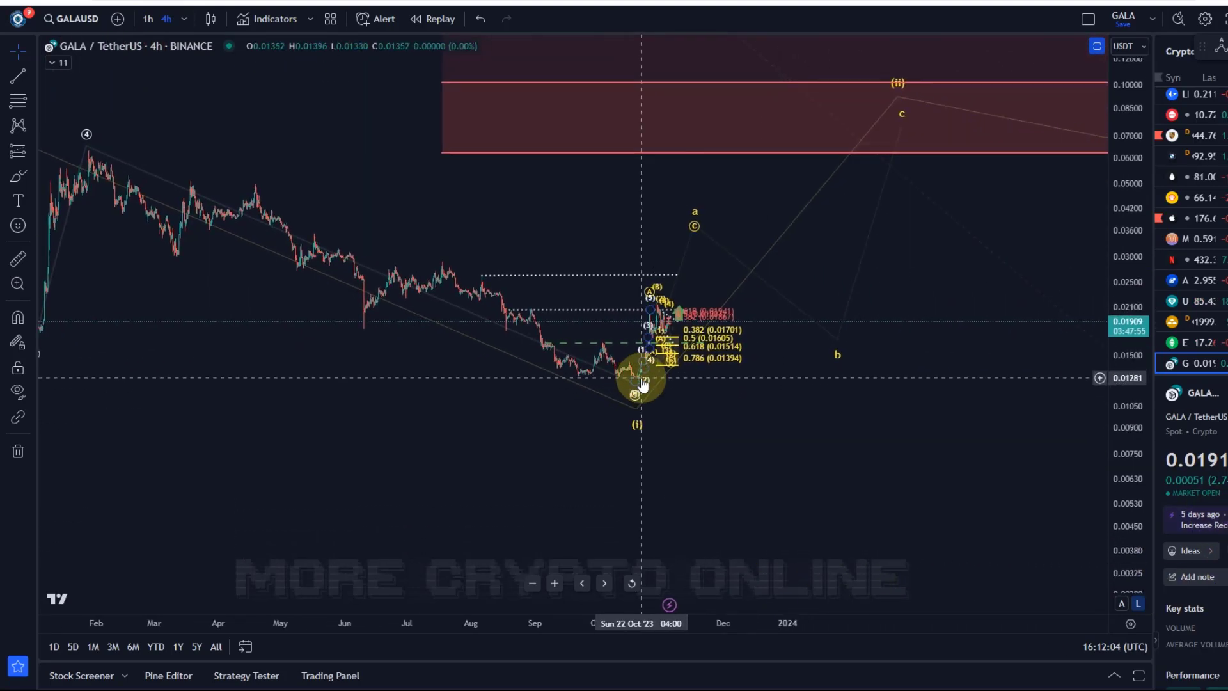
{"action": "left_click_drag", "start_coordinate": [790, 526], "coordinate": [658, 618]}
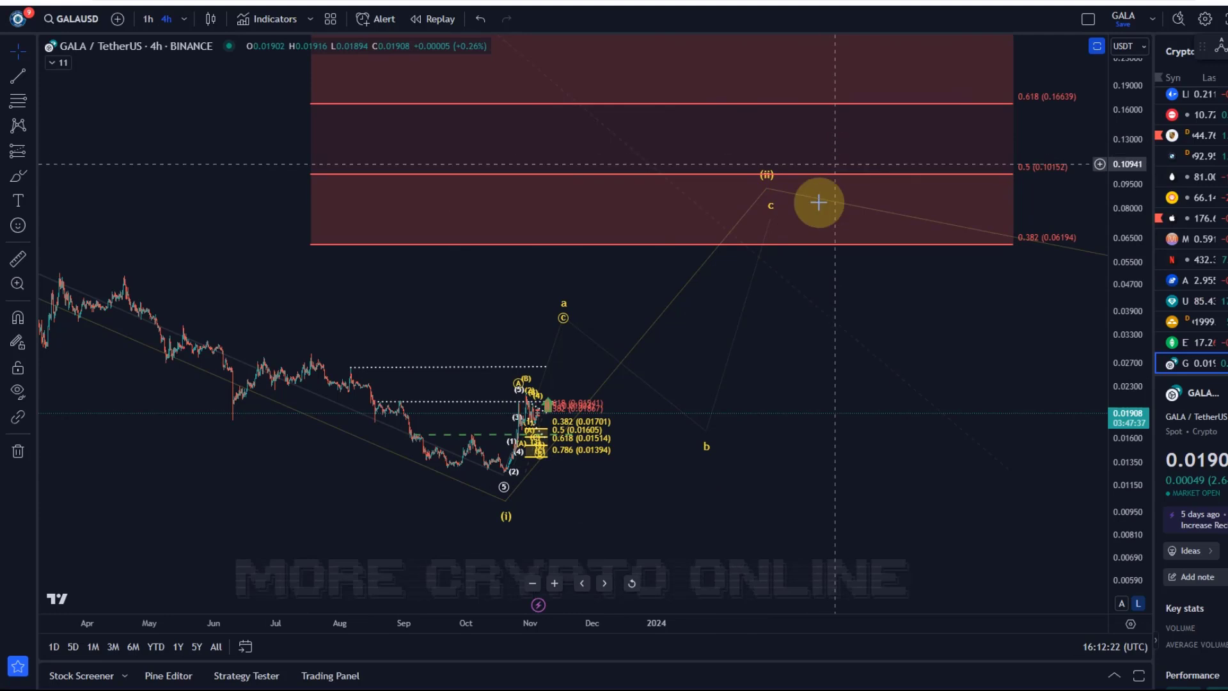
{"action": "left_click_drag", "start_coordinate": [837, 419], "coordinate": [960, 376]}
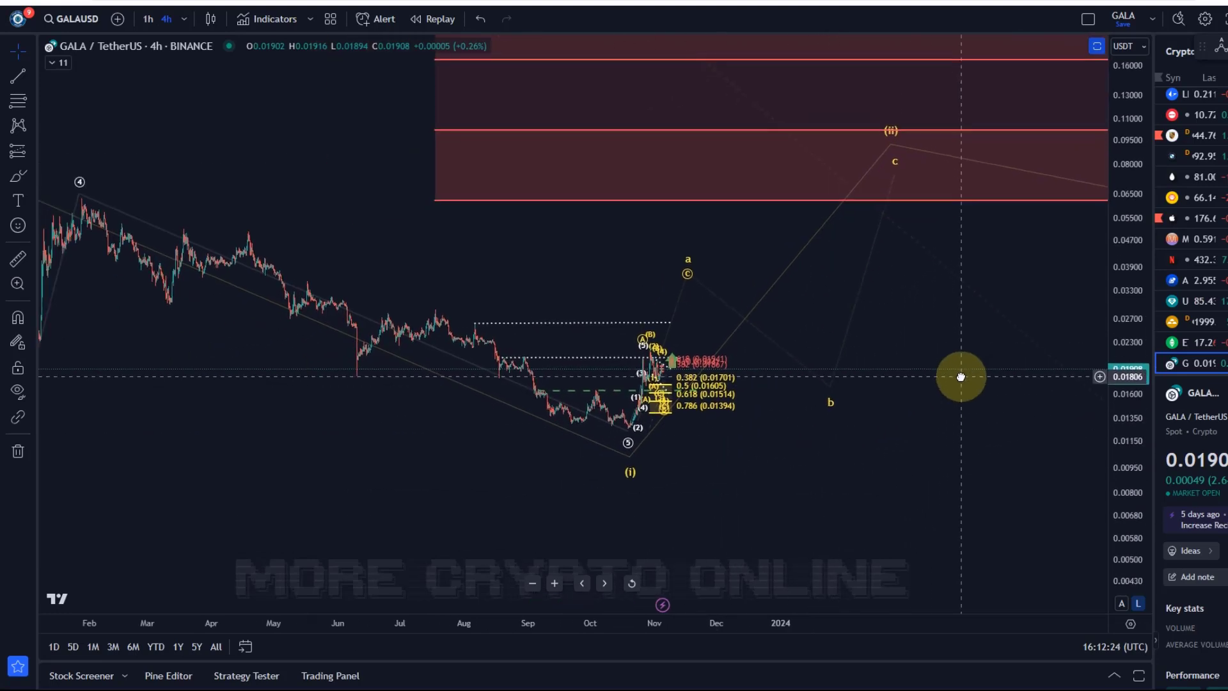
{"action": "left_click", "coordinate": [185, 19]}
View the 8-hour chart with a rescaled price axis, then return to 1-hour around the recent wave count
{"action": "left_click", "coordinate": [203, 448]}
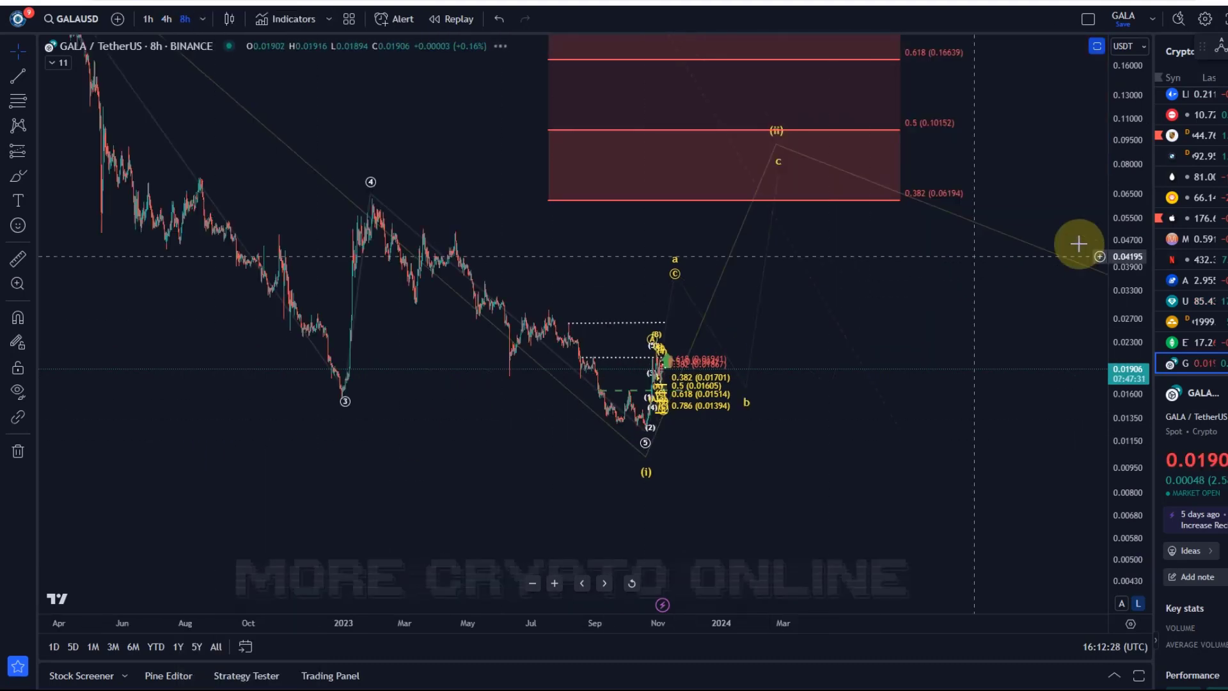
{"action": "left_click_drag", "start_coordinate": [1113, 255], "coordinate": [1130, 480]}
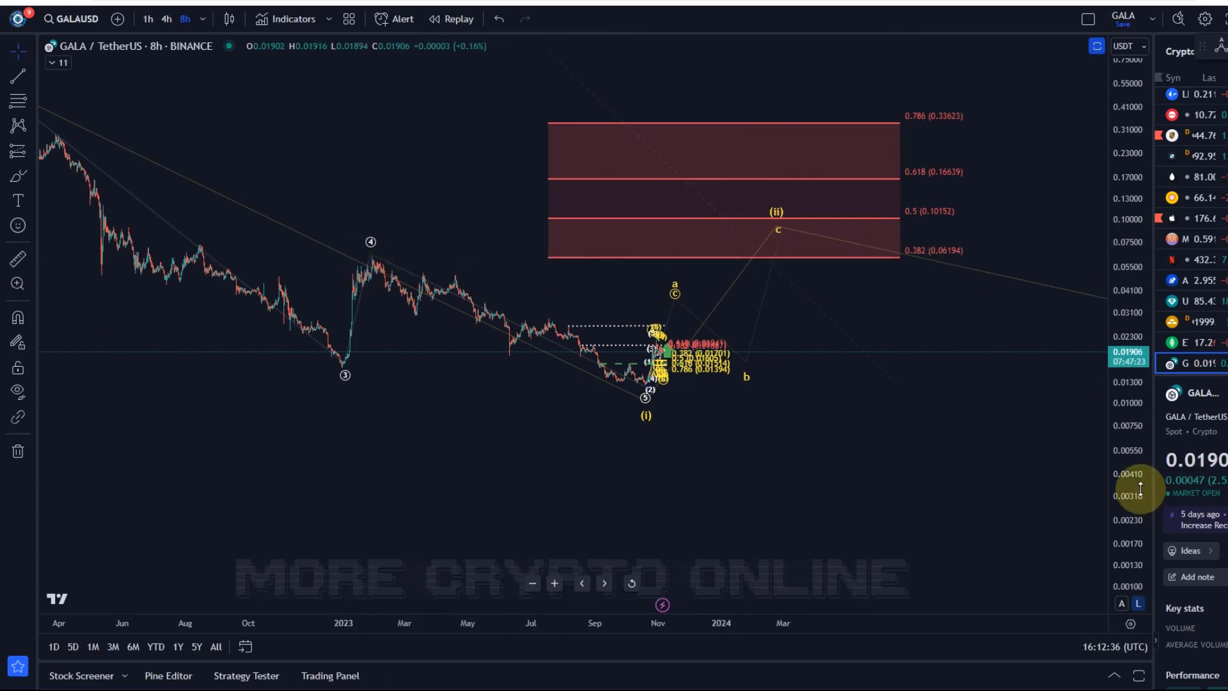
{"action": "left_click_drag", "start_coordinate": [1140, 489], "coordinate": [1134, 269]}
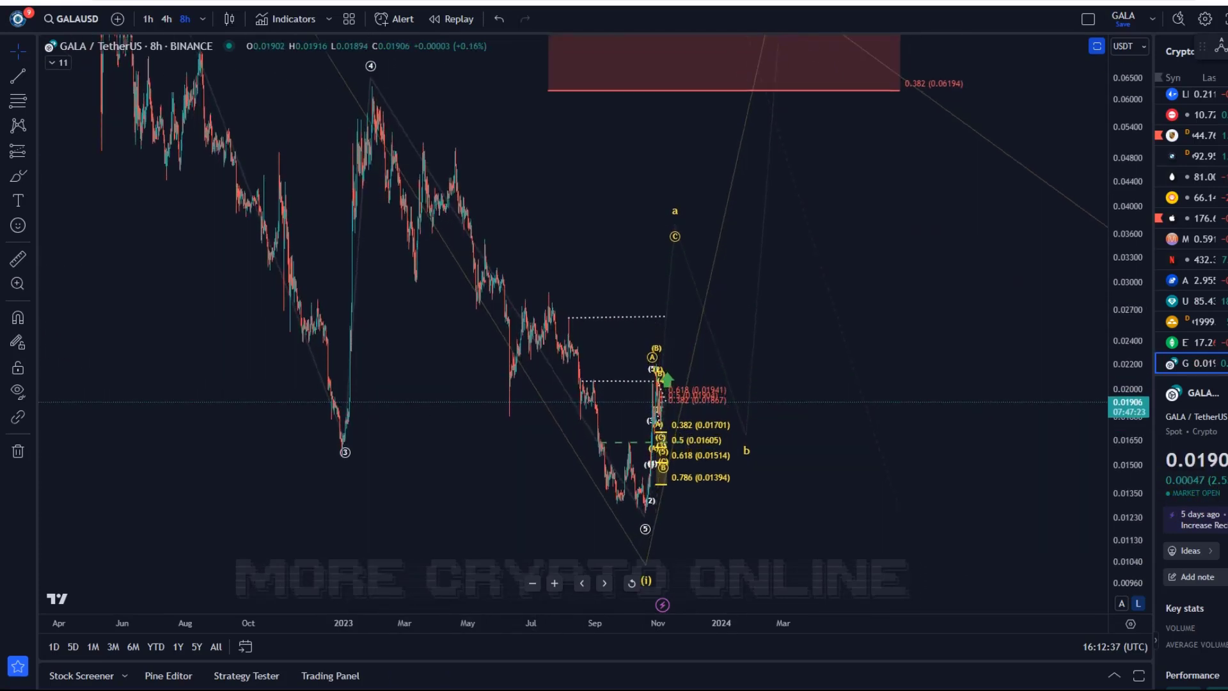
{"action": "left_click", "coordinate": [142, 18]}
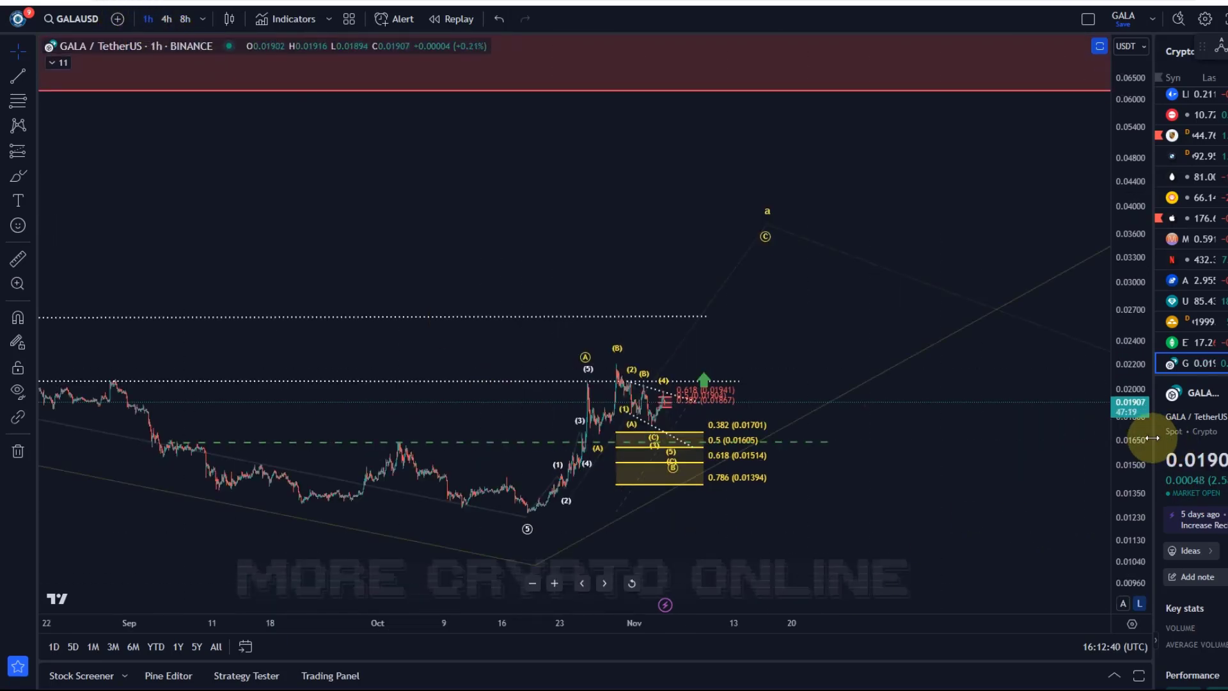
{"action": "left_click_drag", "start_coordinate": [891, 532], "coordinate": [901, 348]}
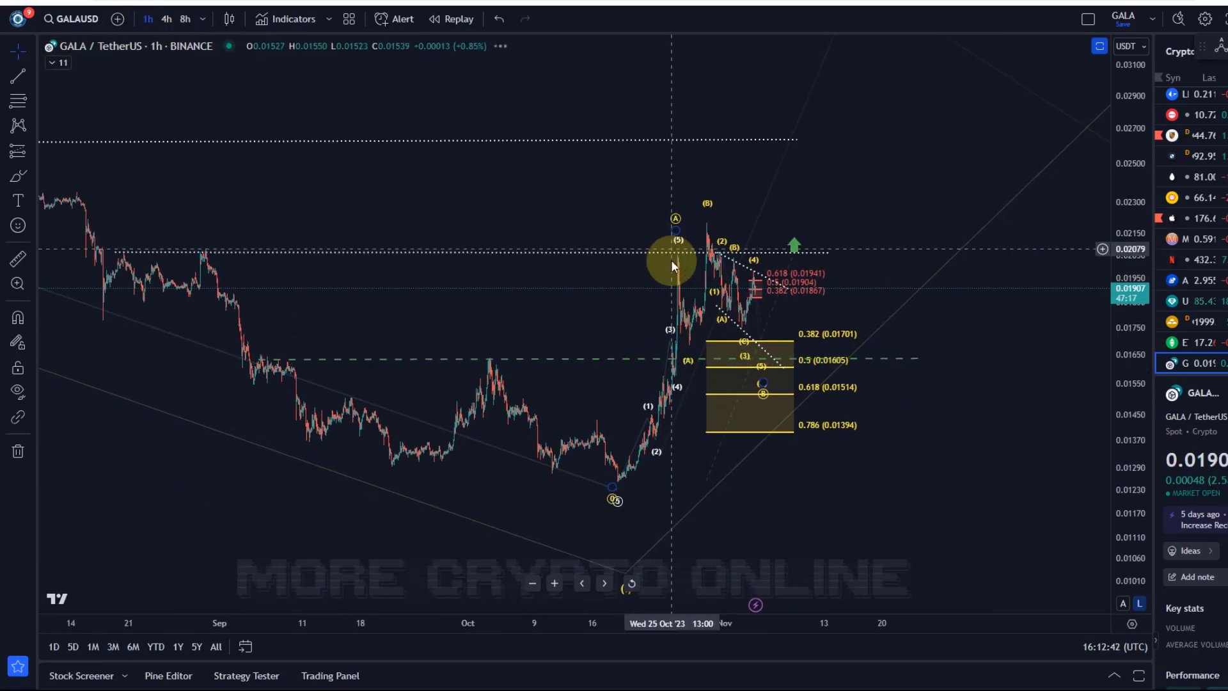